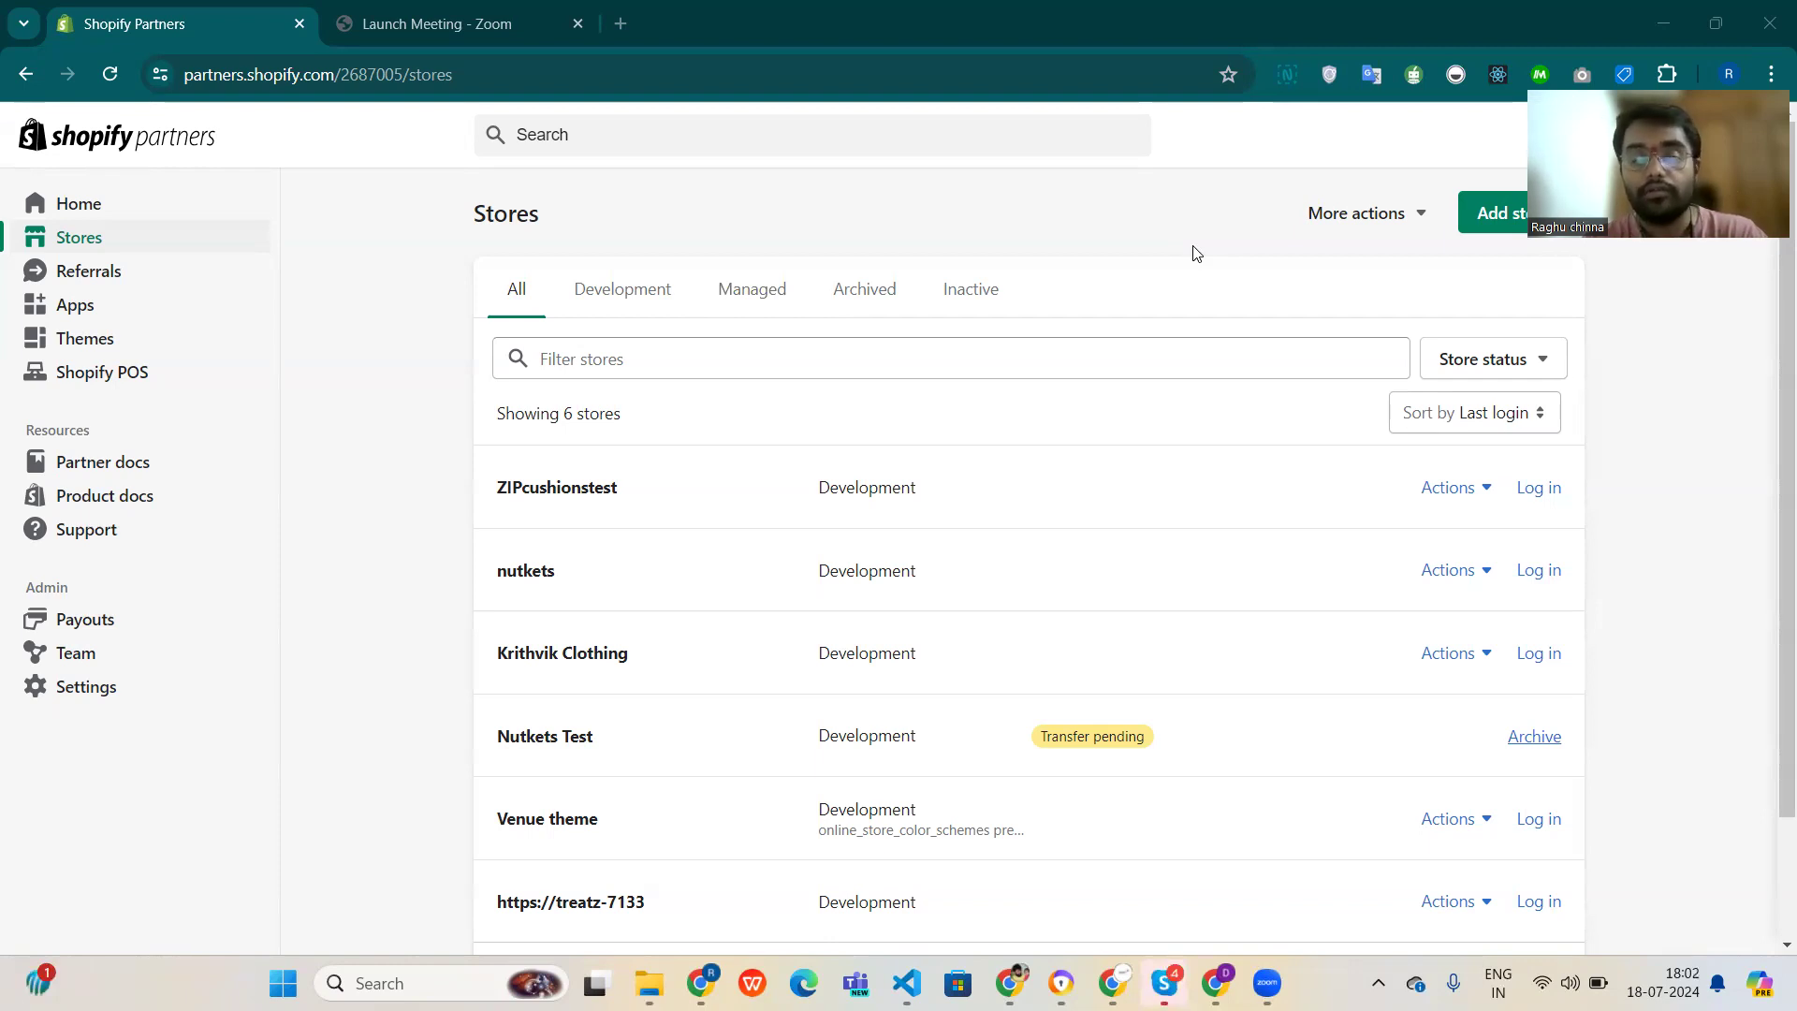
Start a new development store and set its purpose to testing and building.
scroll(642, 551, down, 2)
scroll(642, 551, up, 2)
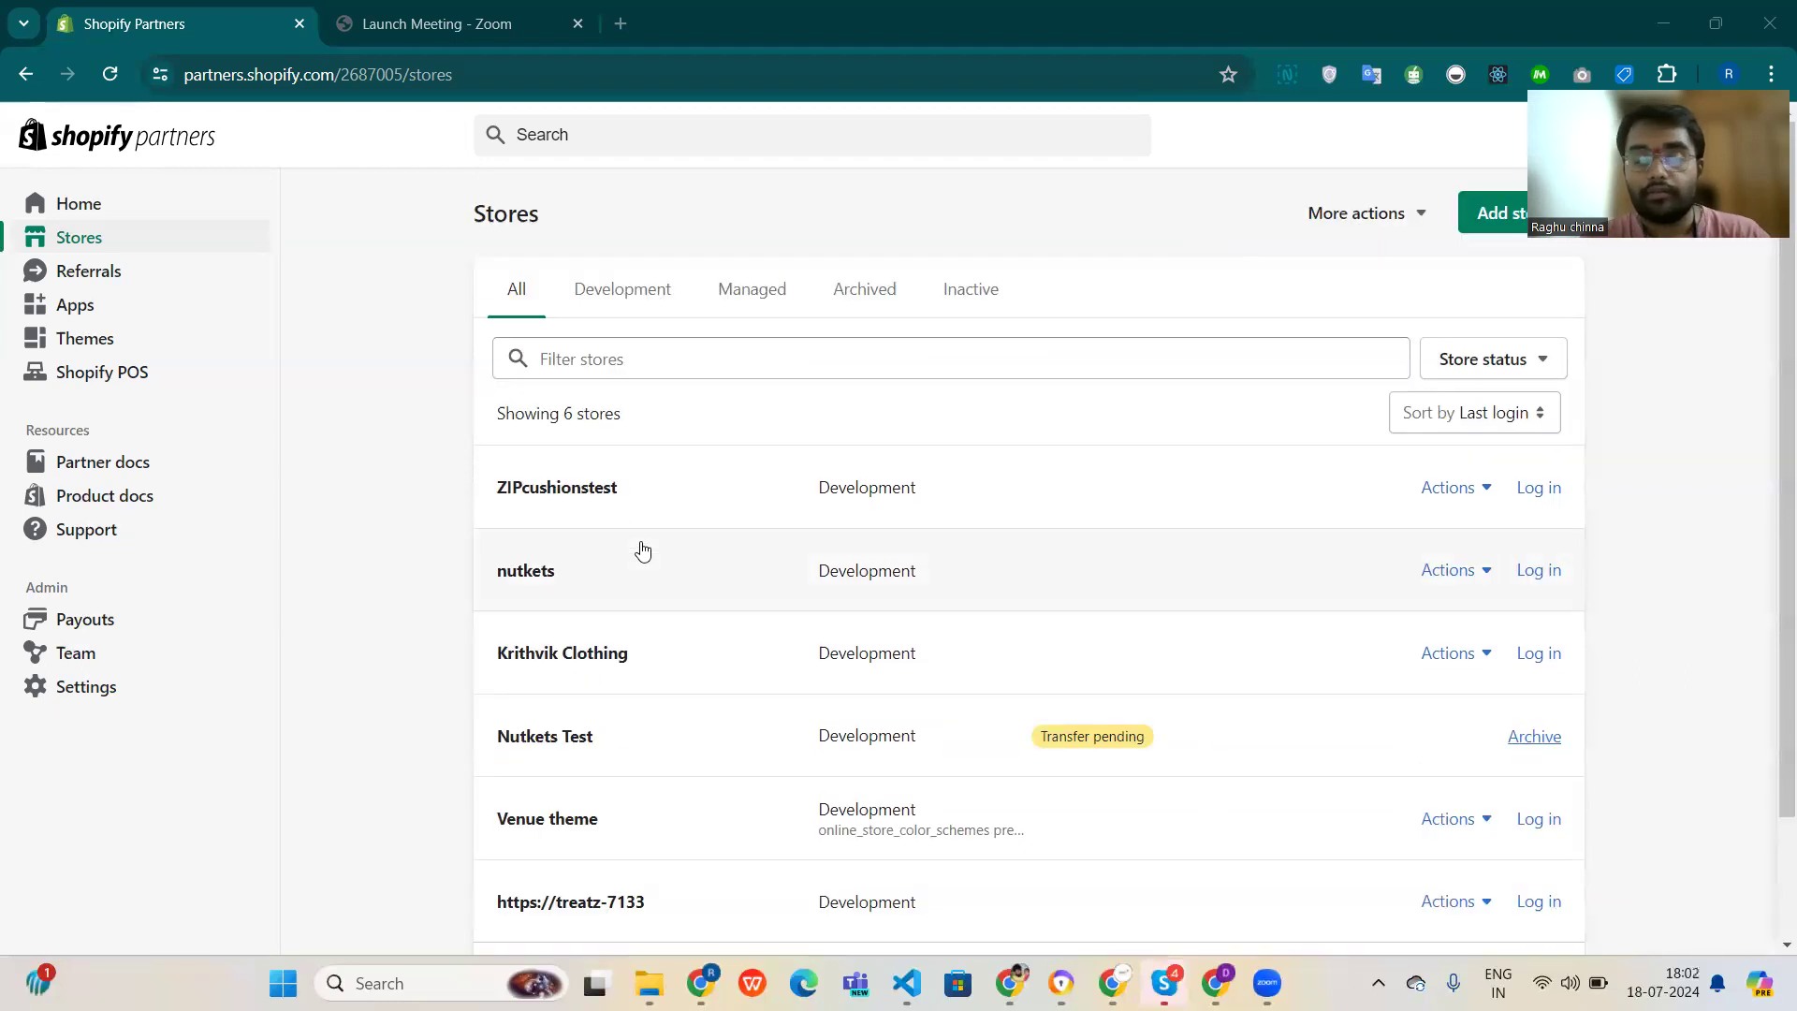
click(1481, 219)
click(1479, 274)
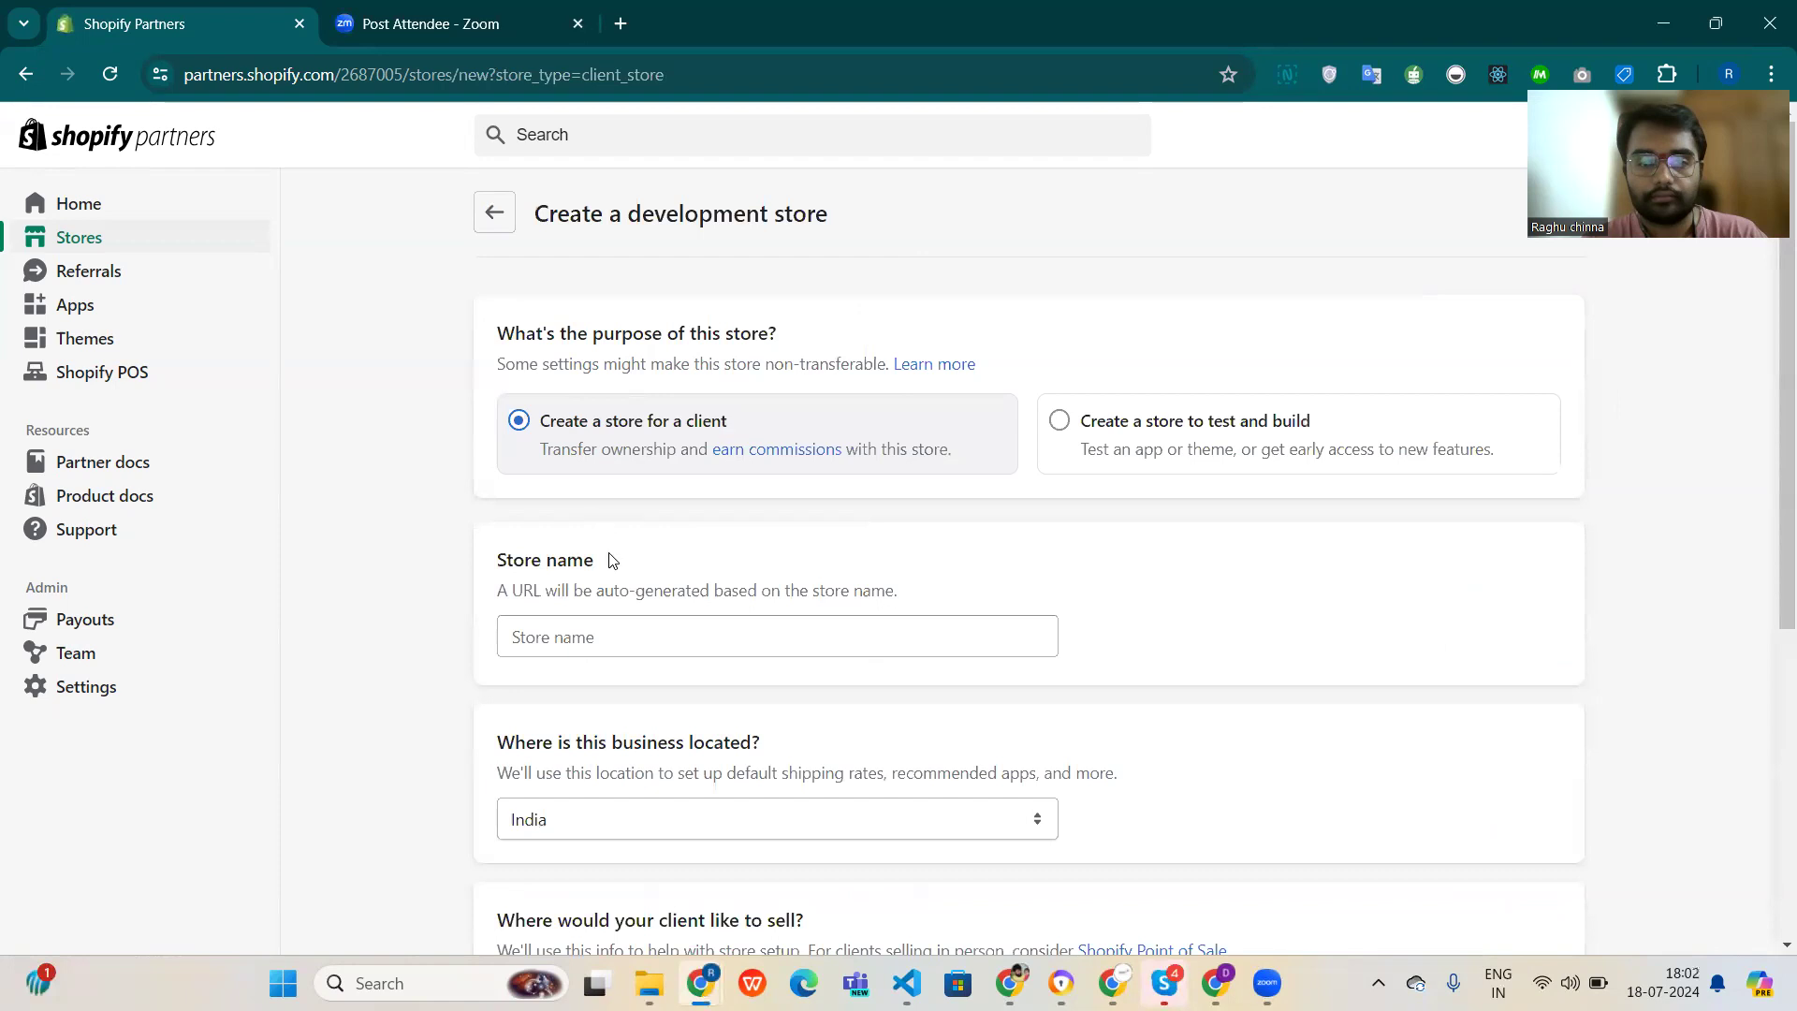
click(1053, 428)
Name the development store Worldwebtechs.
click(741, 635)
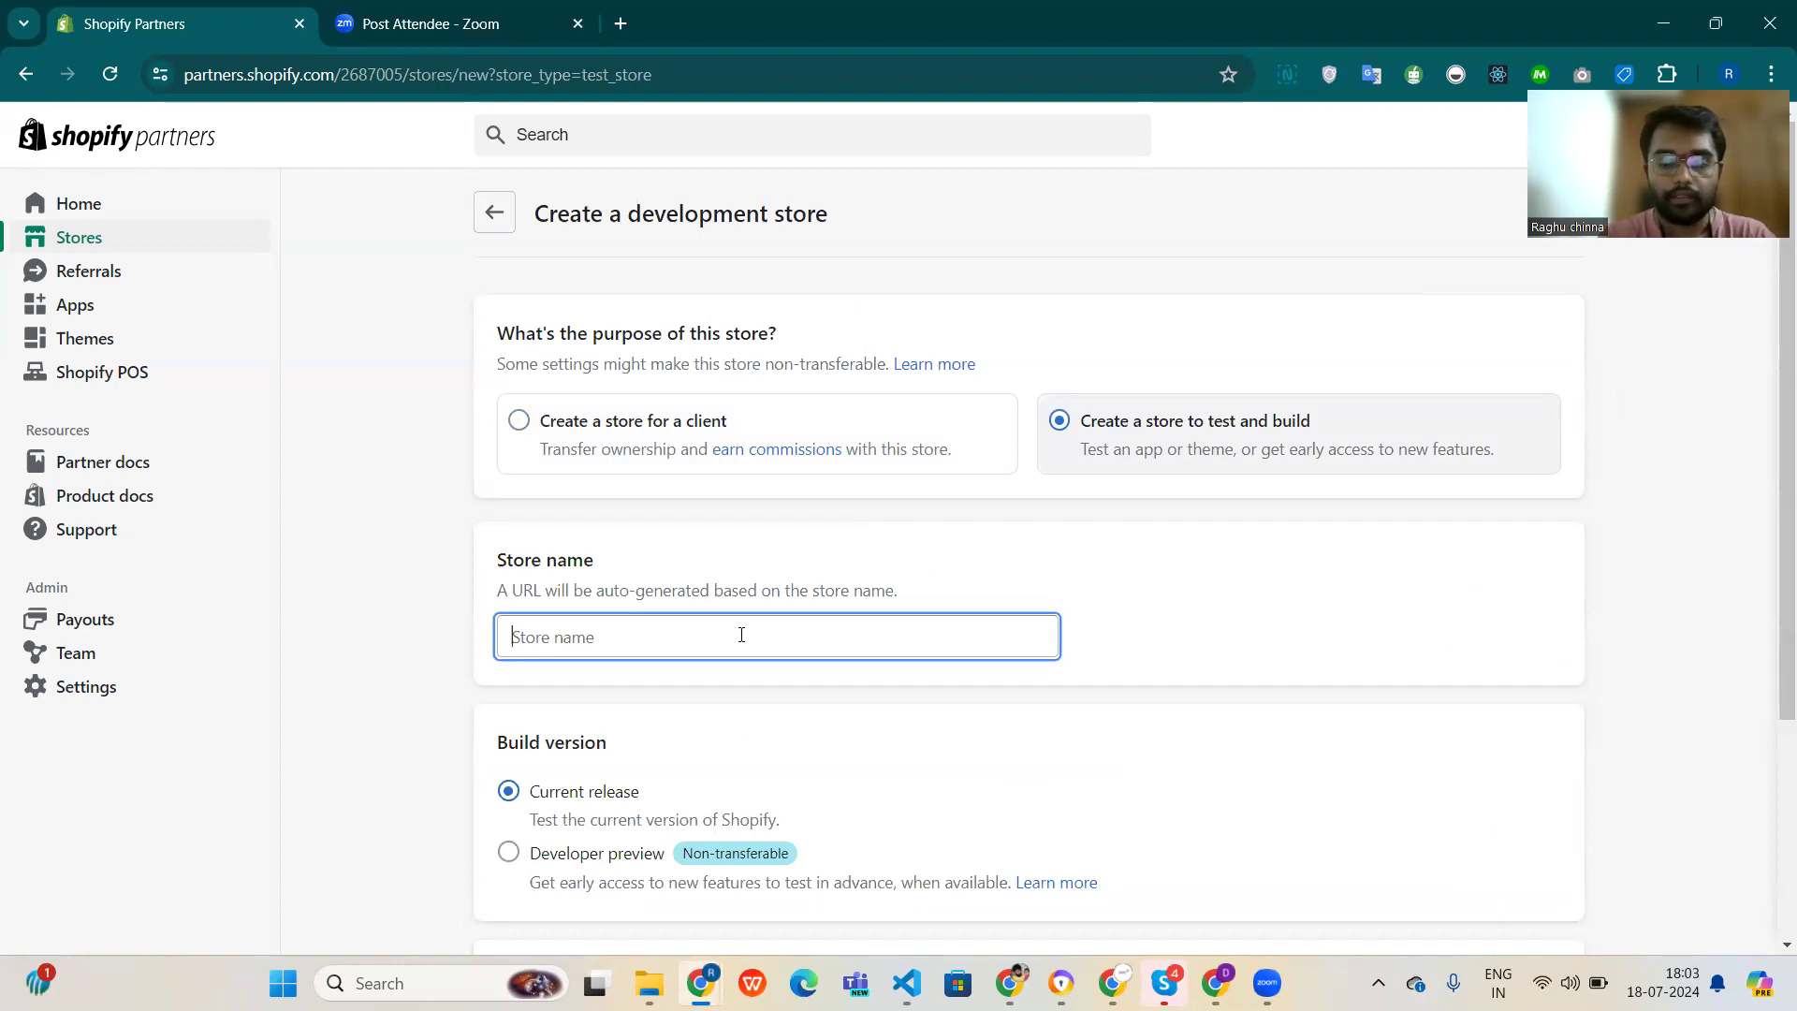
text(WOr)
key(BackSpace)
key(BackSpace)
text(orldweb)
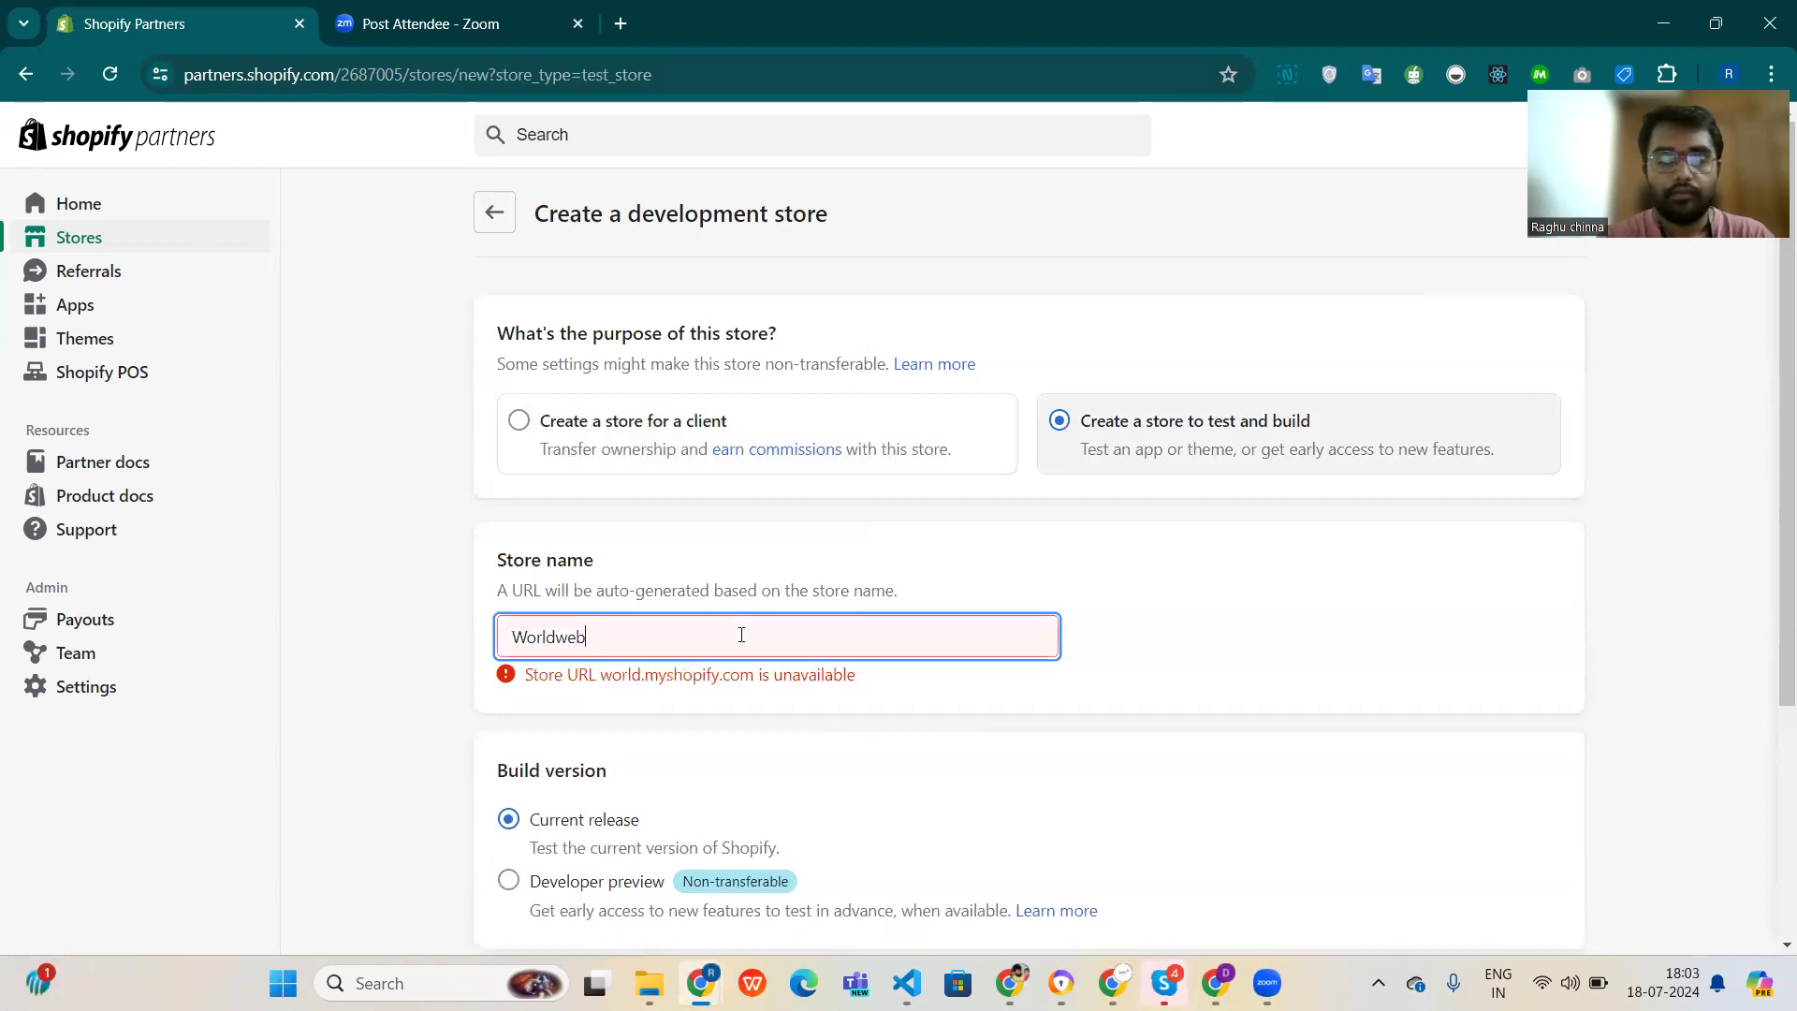
text(tecch)
key(BackSpace)
key(BackSpace)
text(hs)
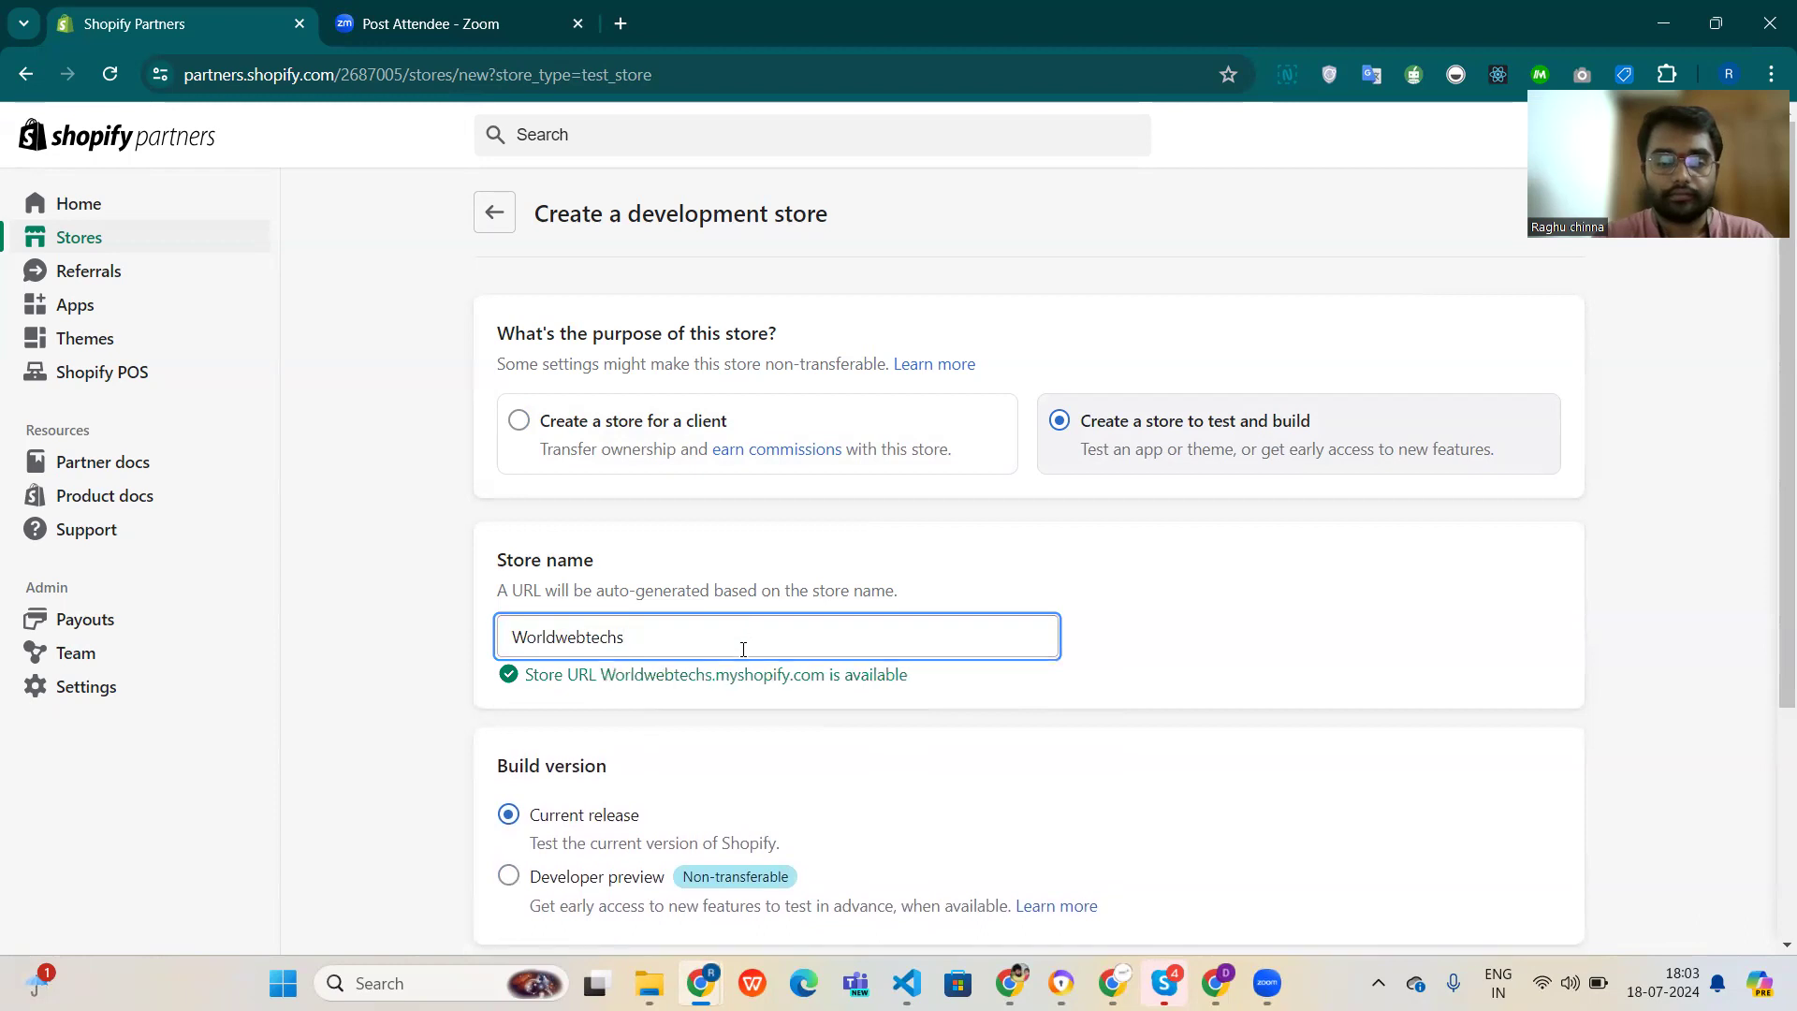
scroll(743, 650, down, 3)
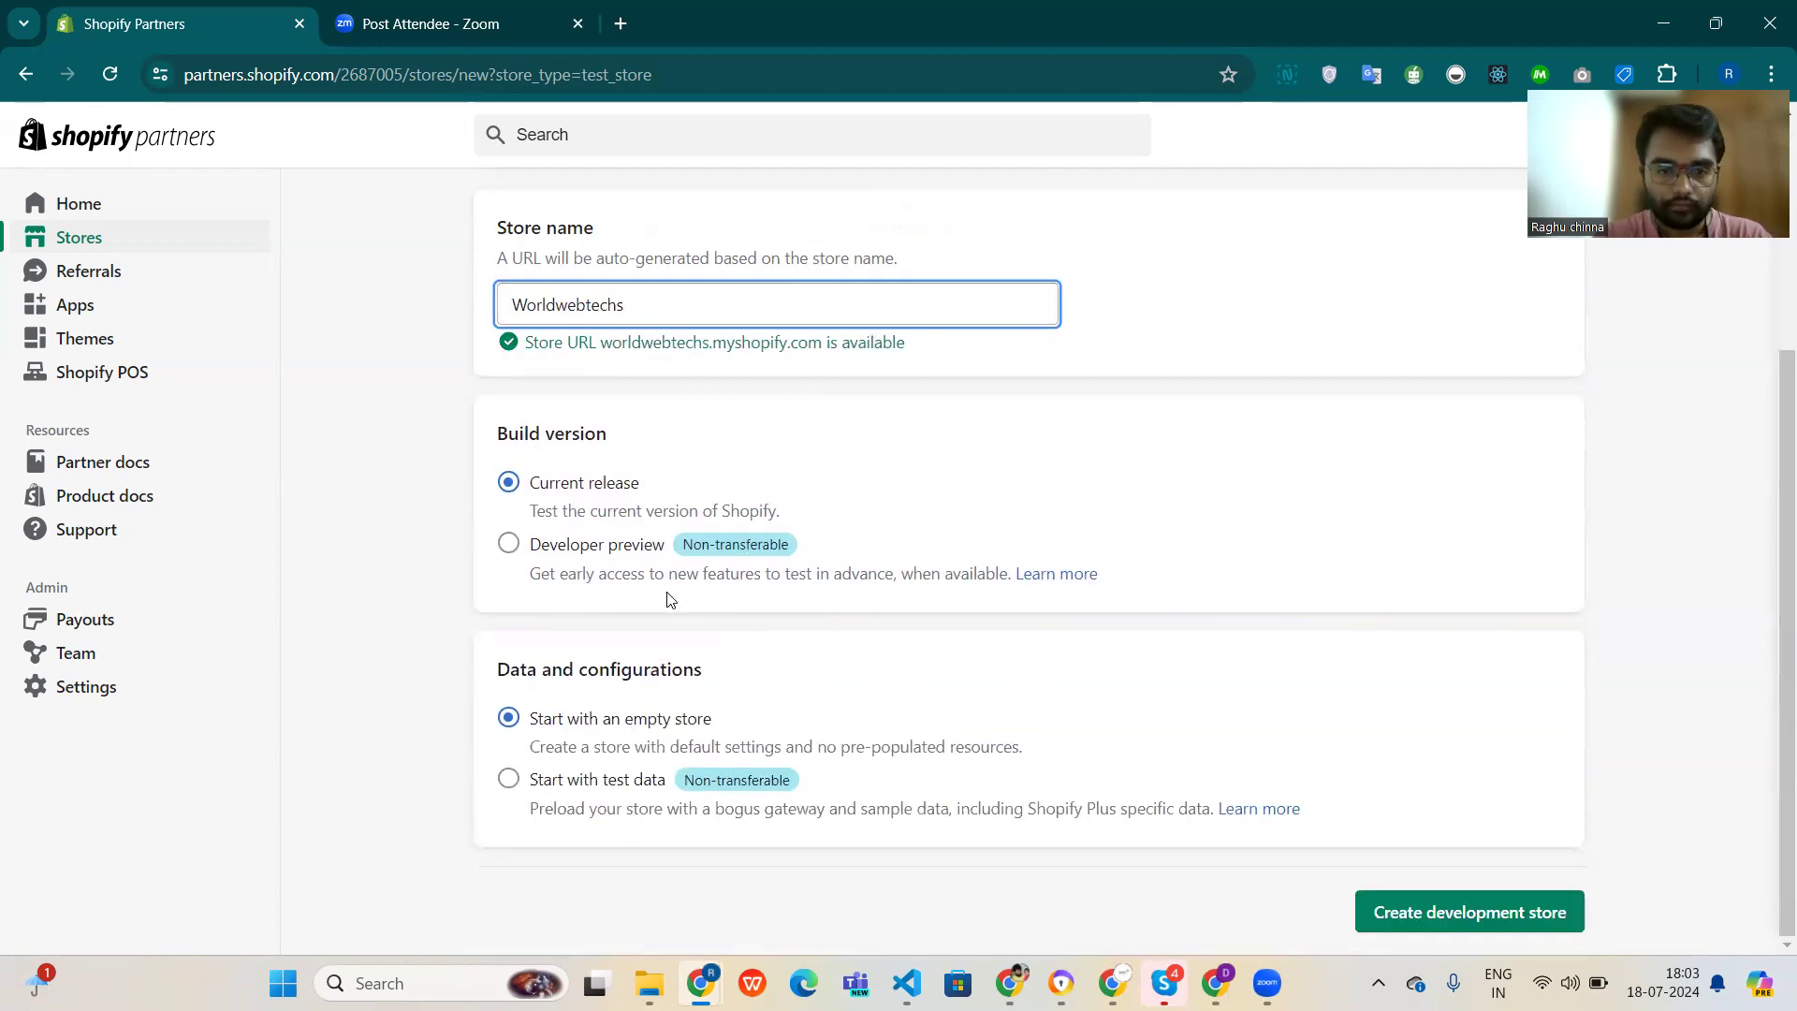
click(613, 552)
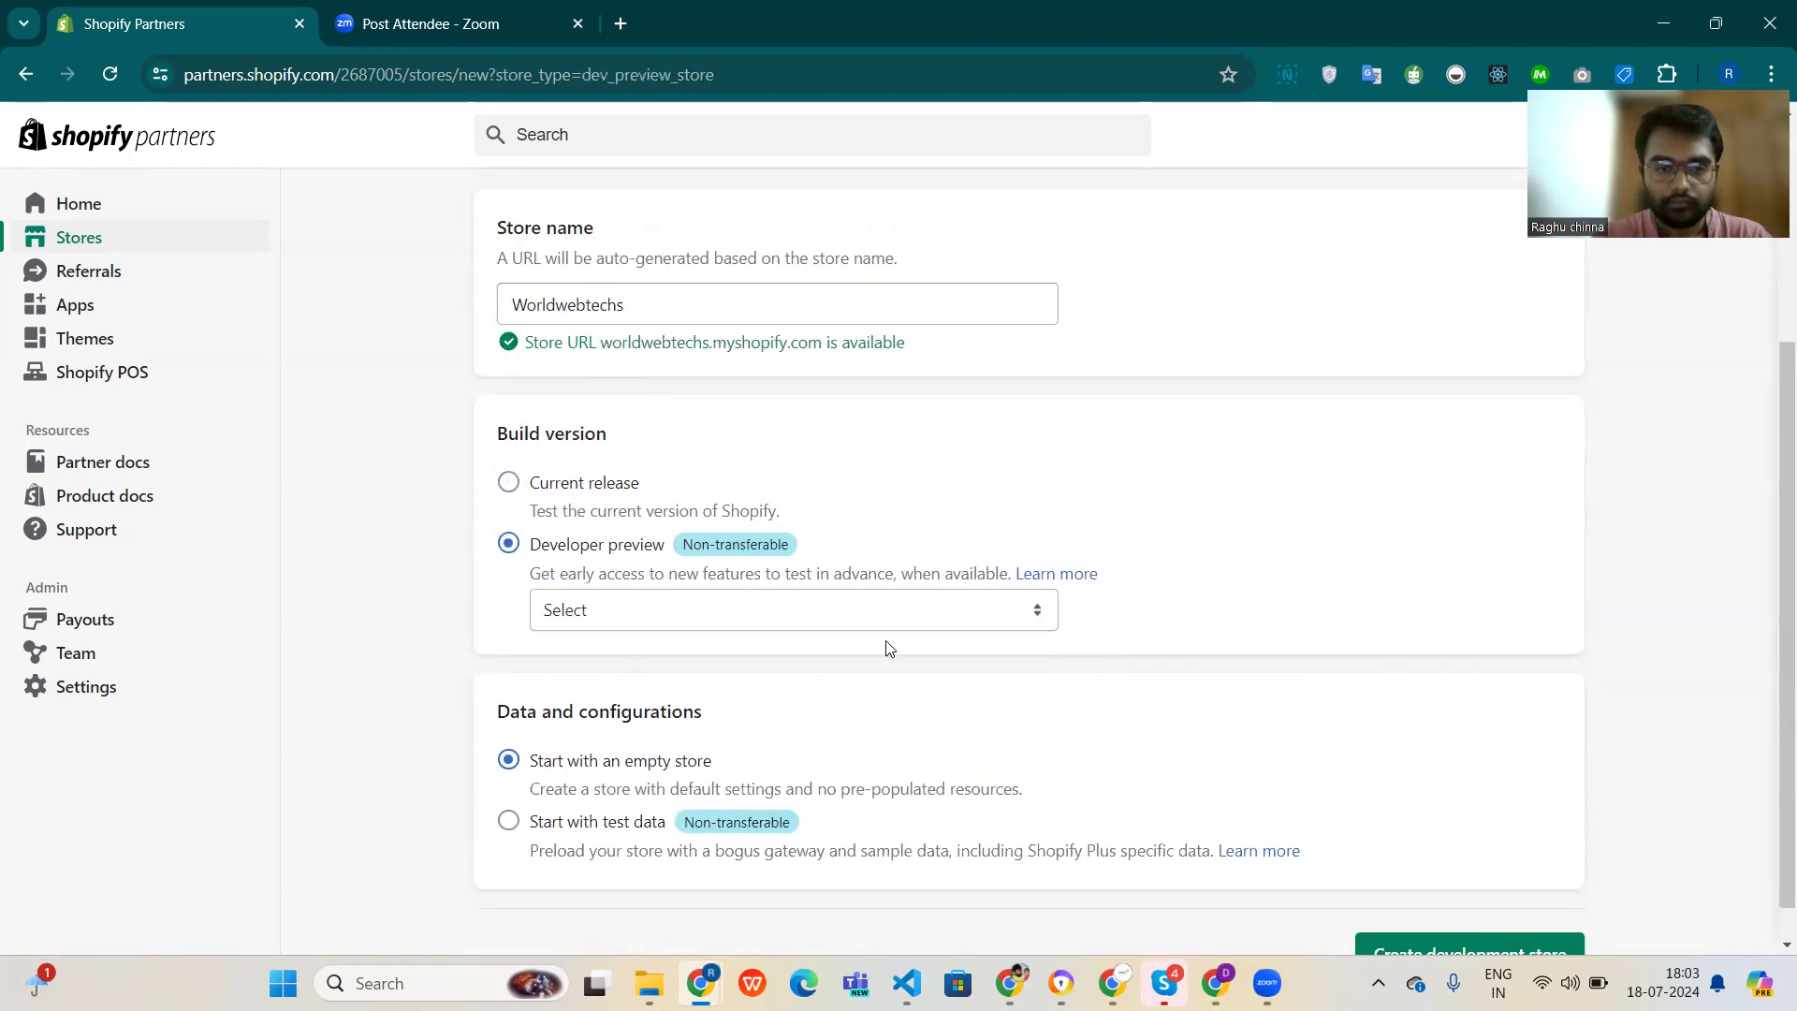
click(796, 619)
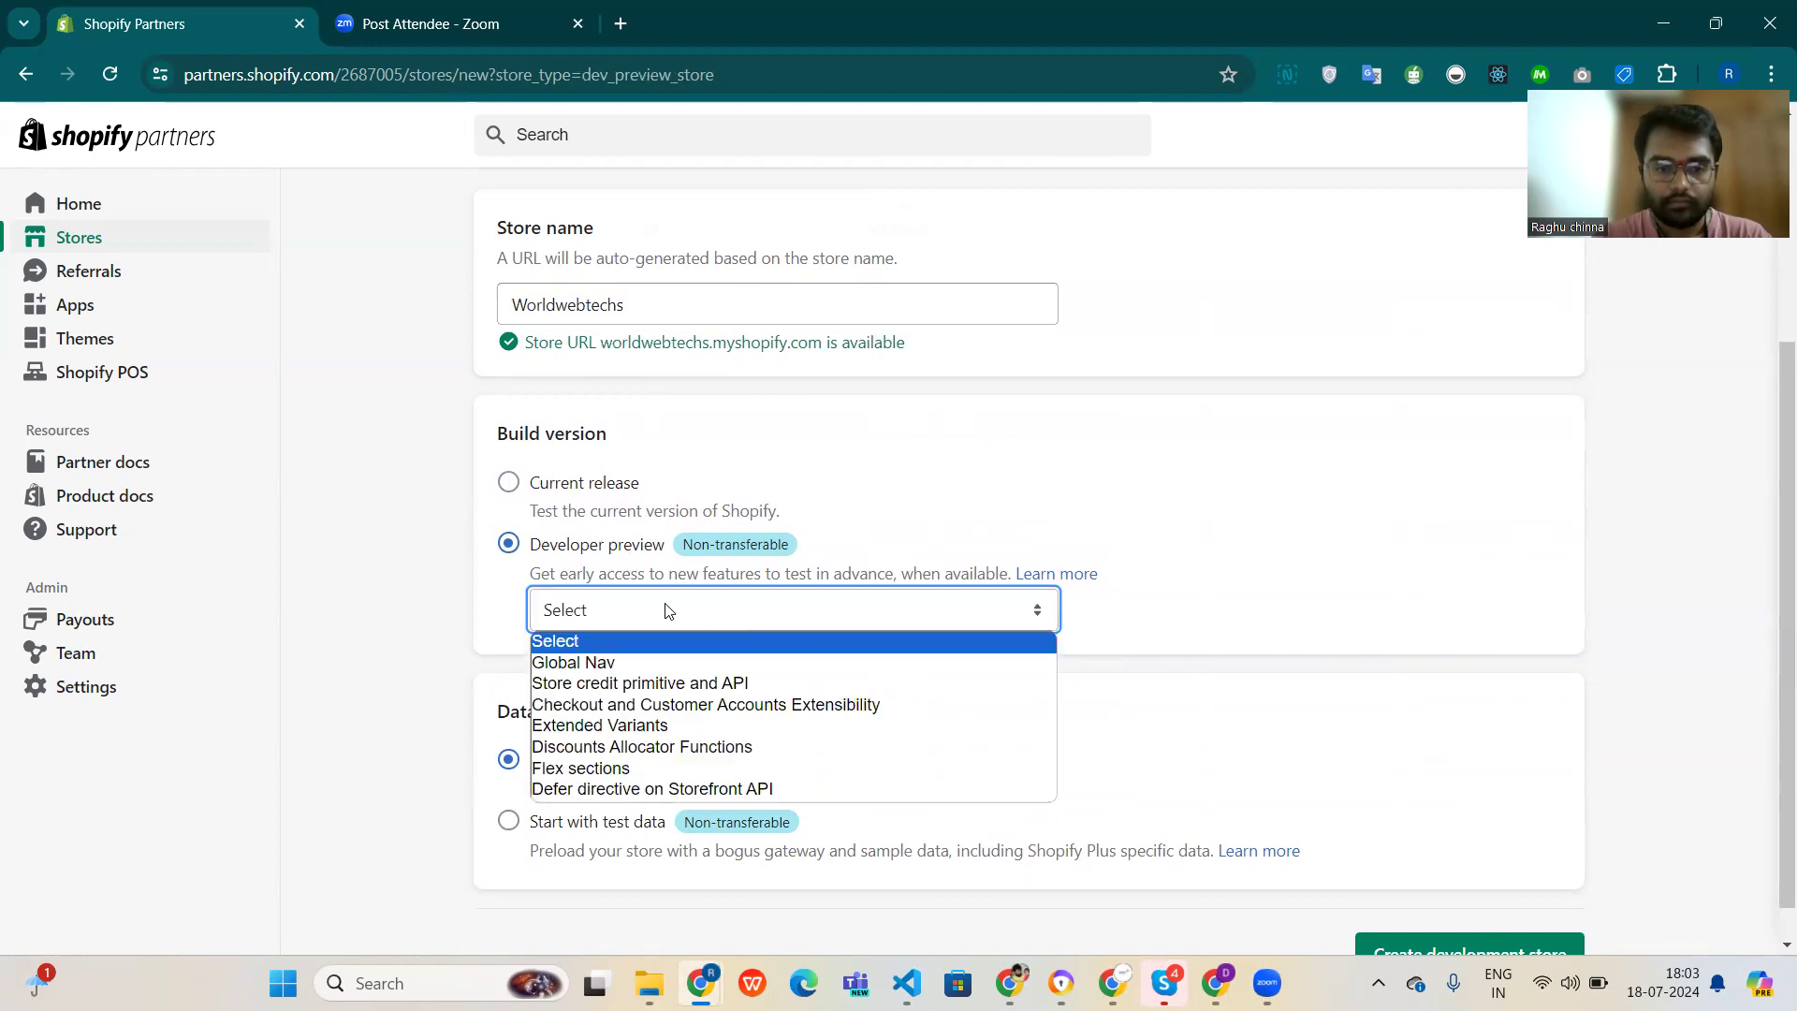
click(508, 482)
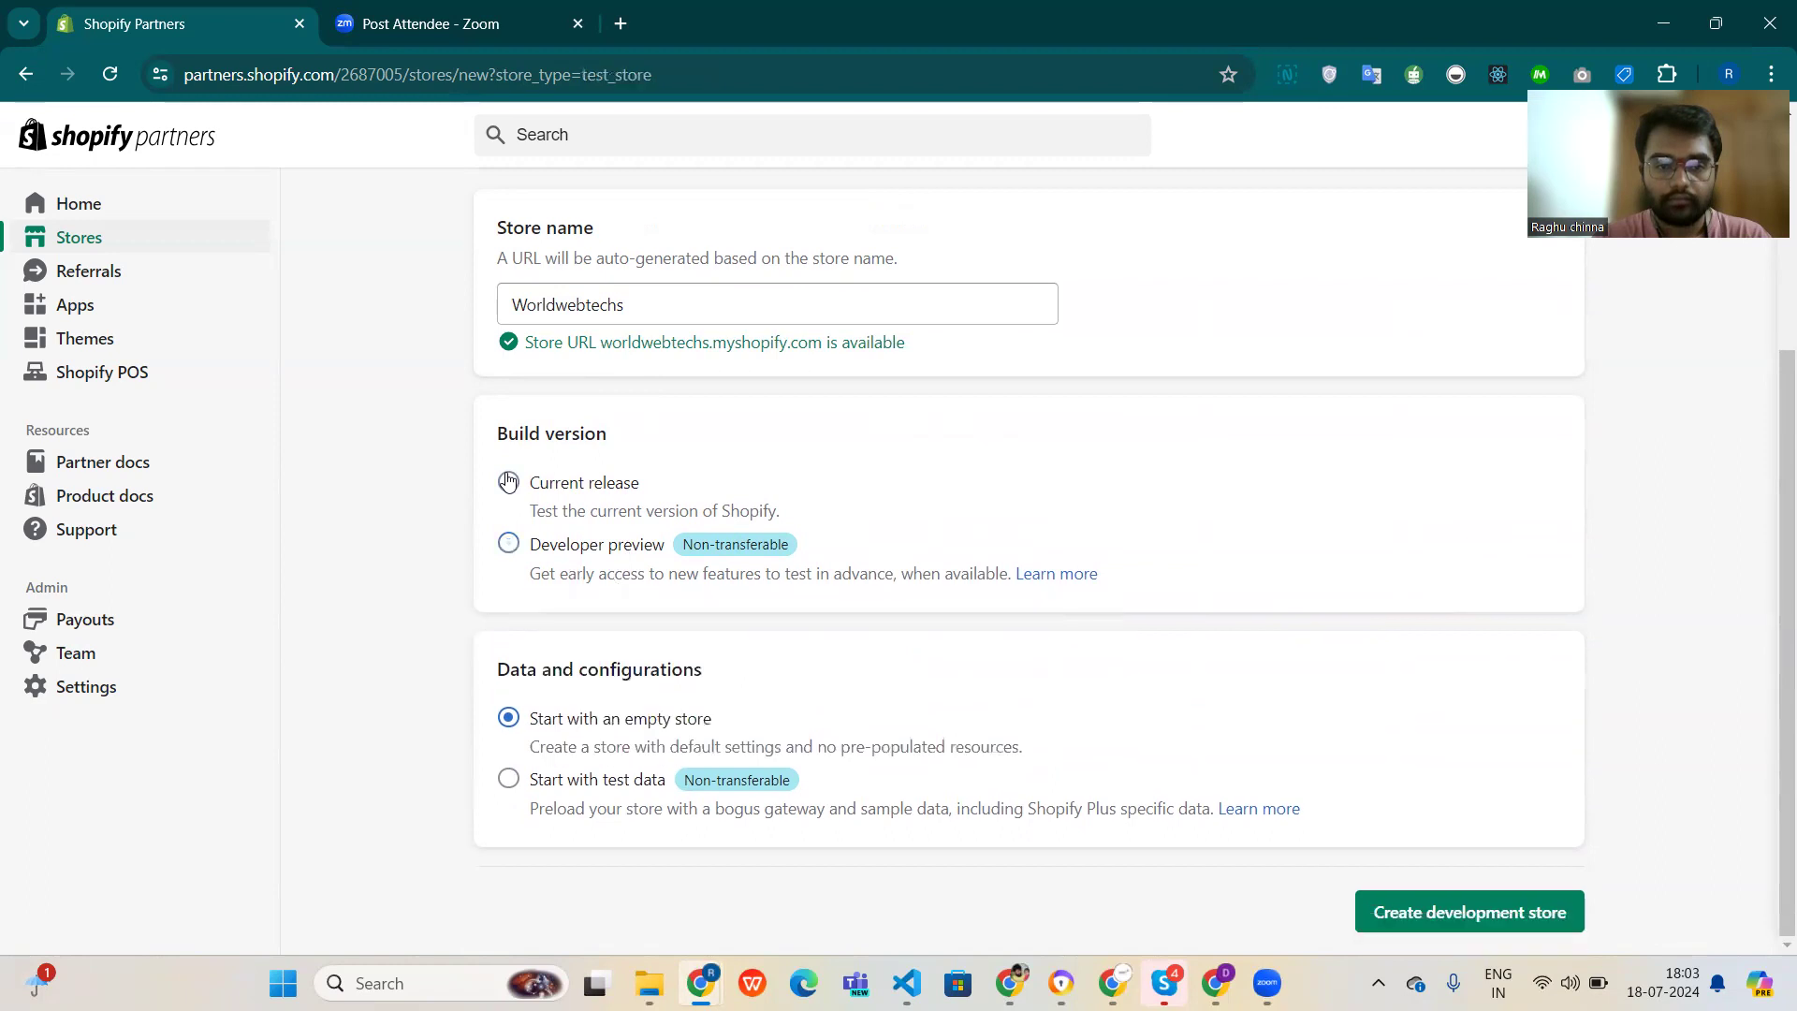
Create the development store and open its Online Store themes.
click(1503, 911)
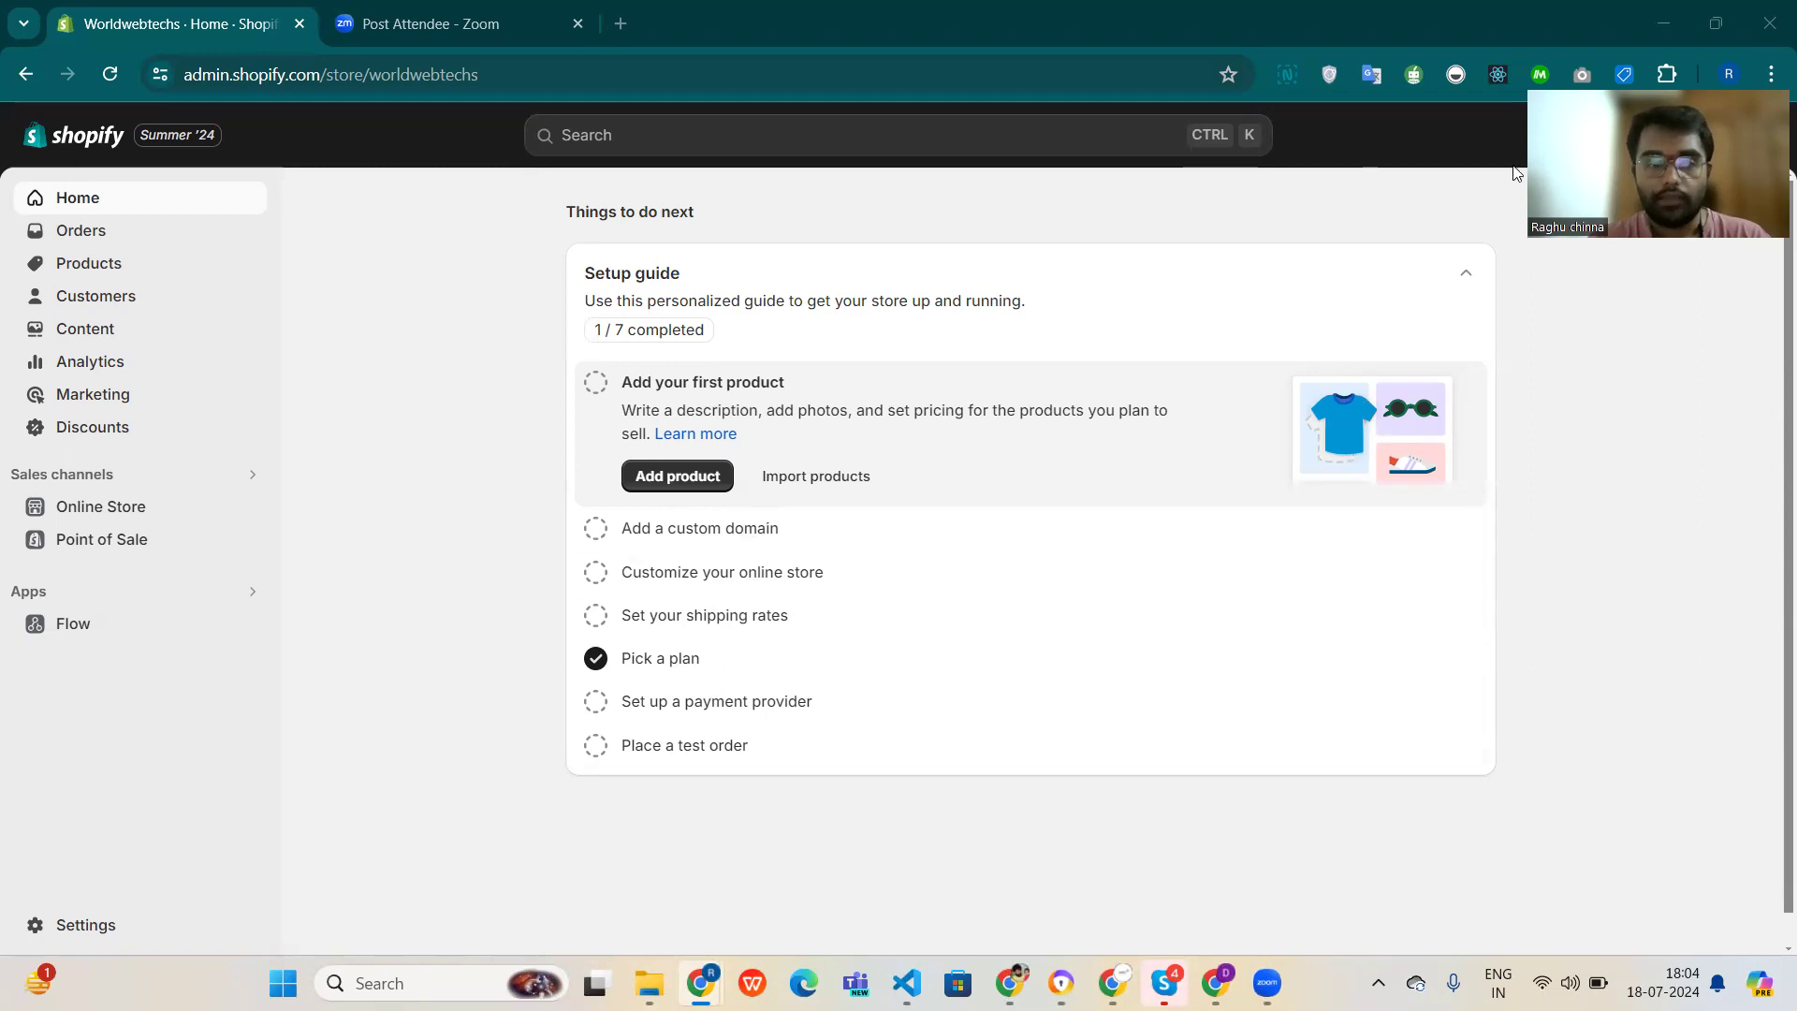
click(97, 502)
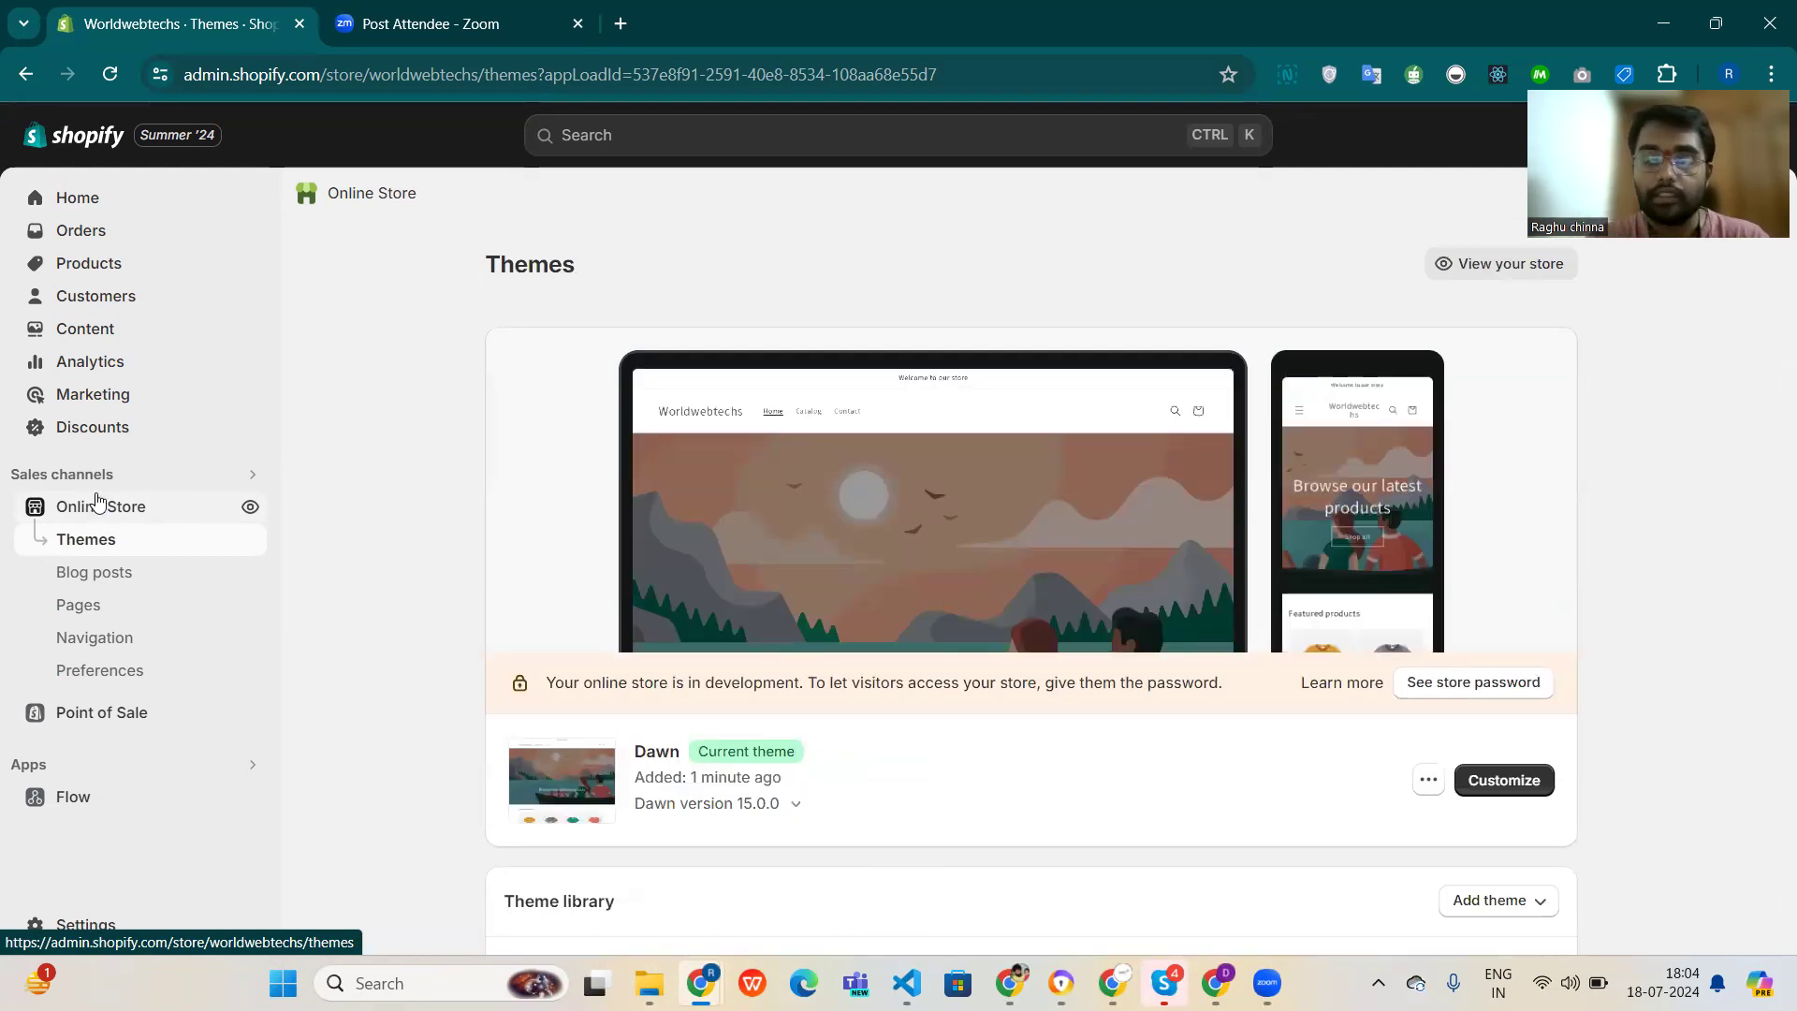
Add the free Refresh theme from the popular free themes to the store's theme library.
scroll(854, 734, down, 3)
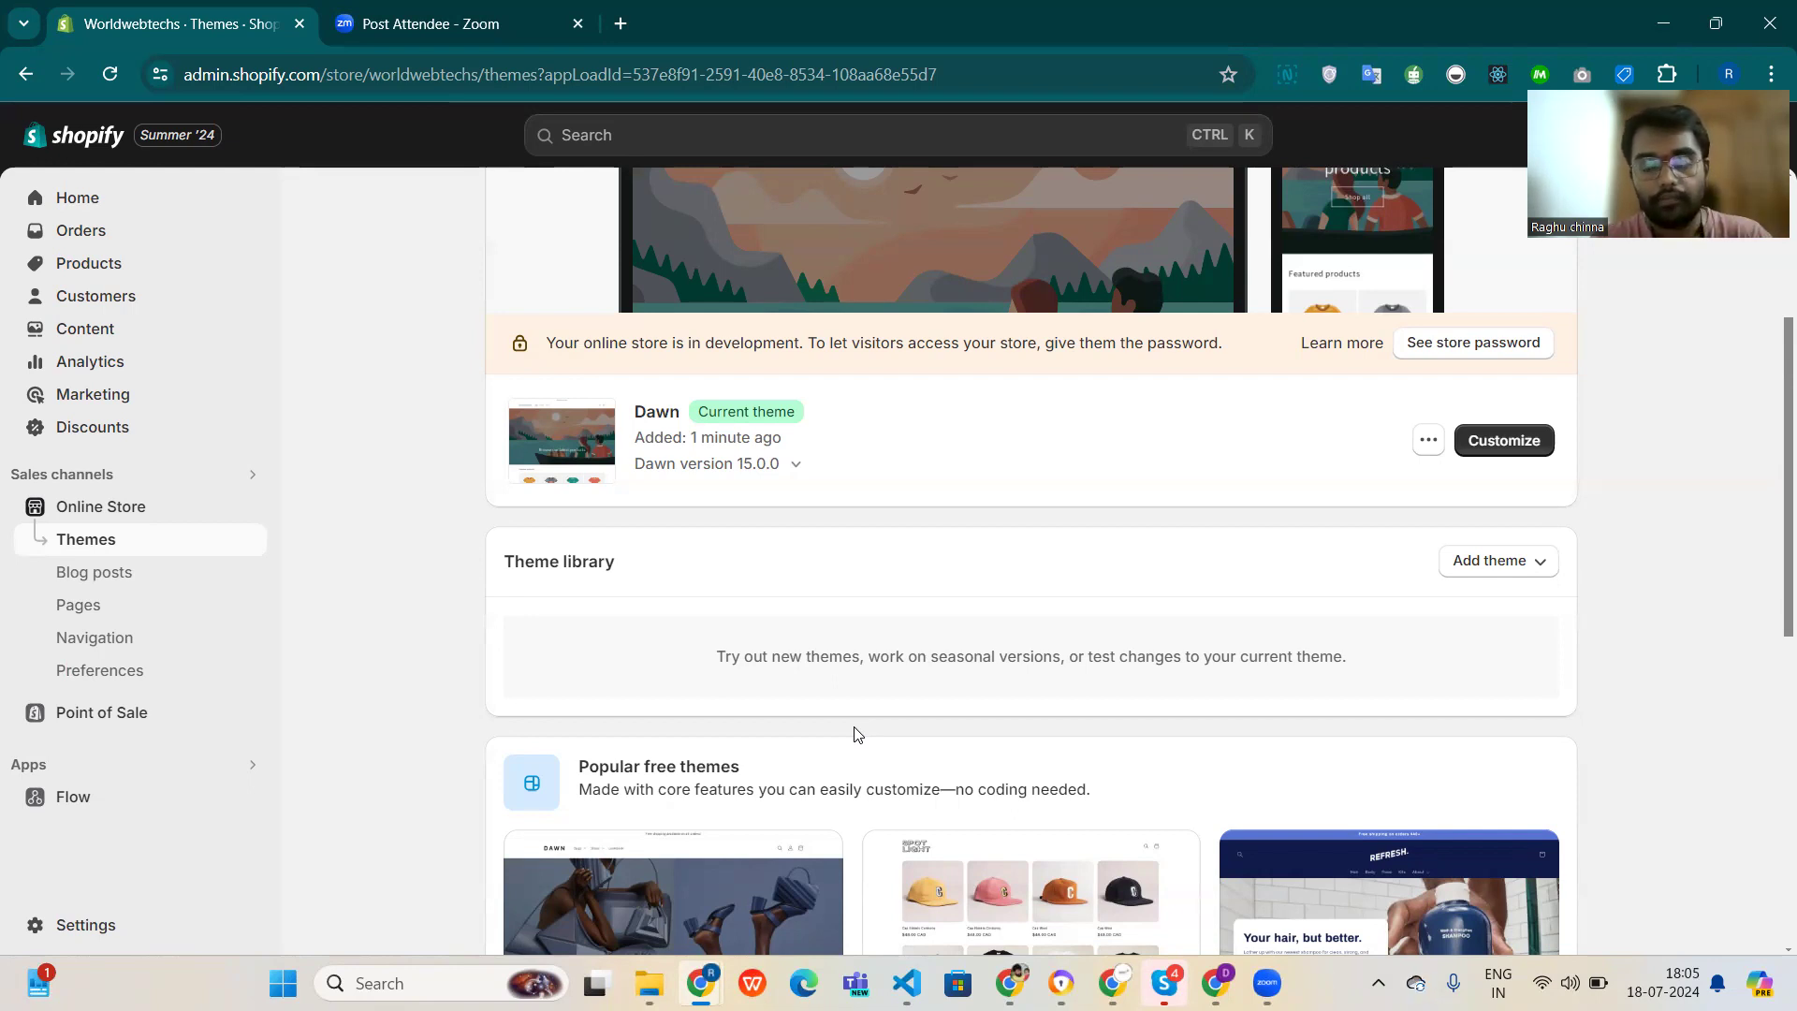
scroll(854, 733, down, 1)
scroll(853, 733, up, 3)
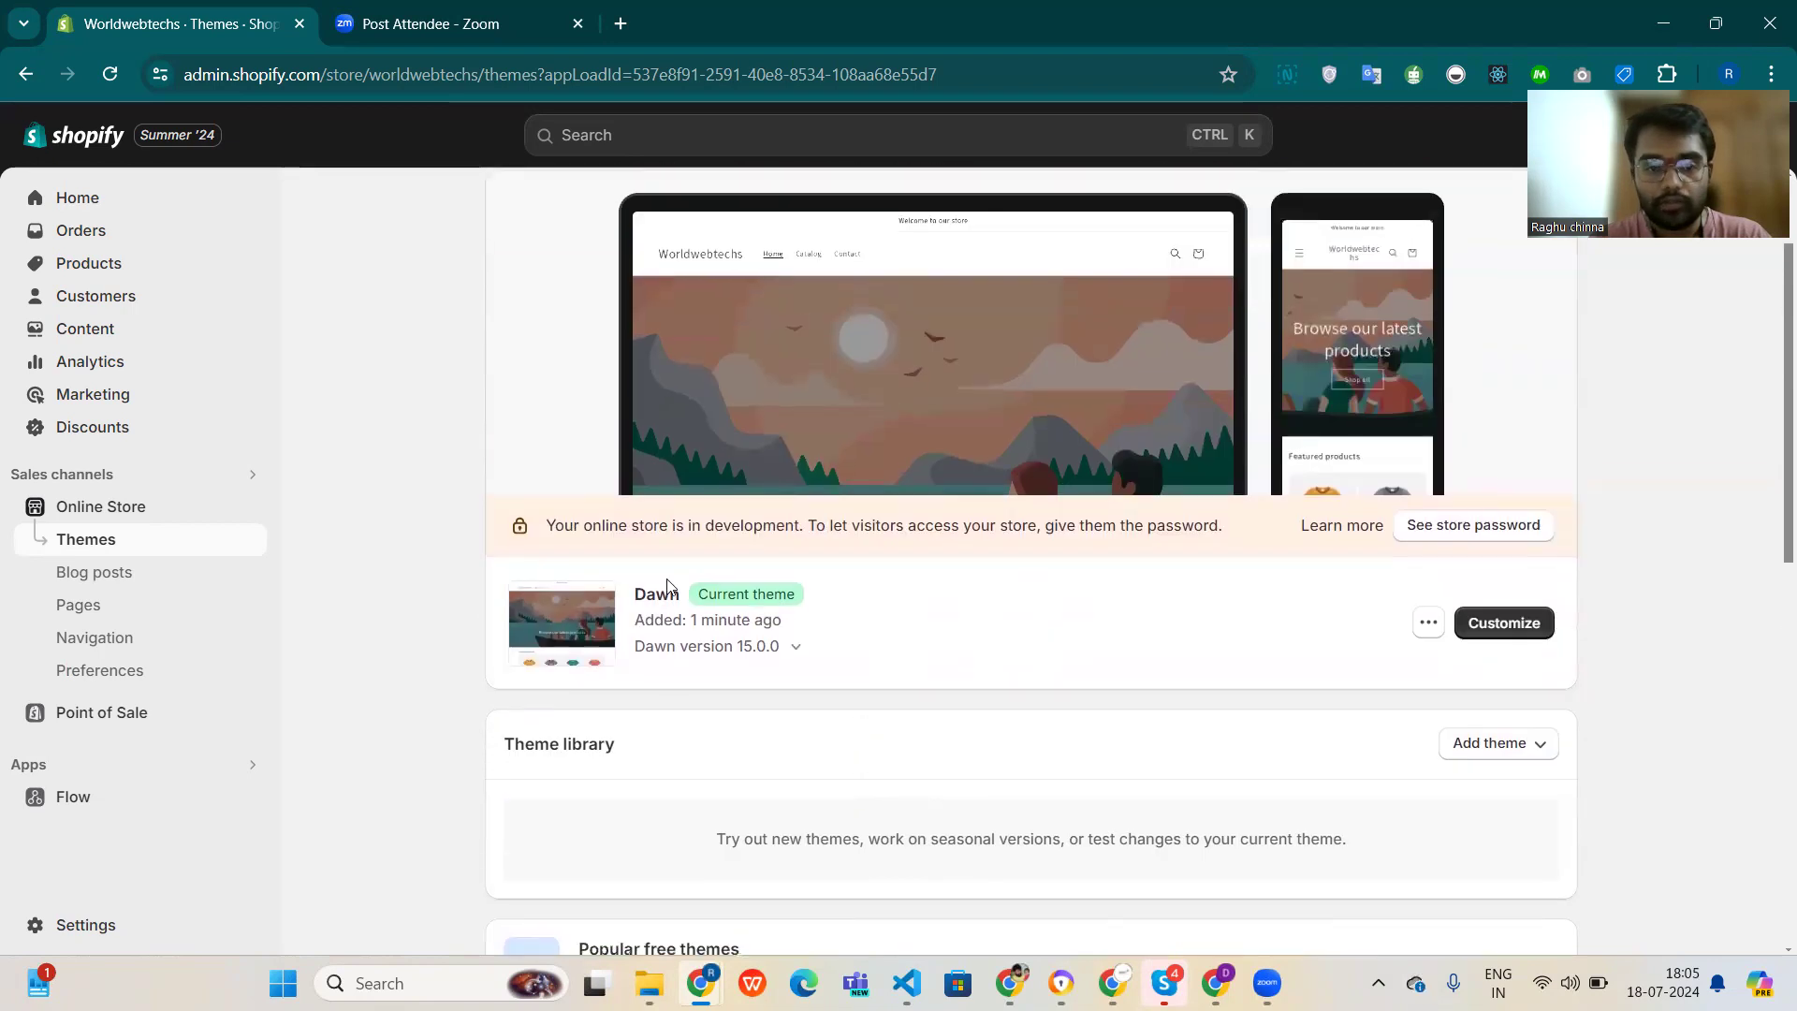
scroll(840, 684, down, 1)
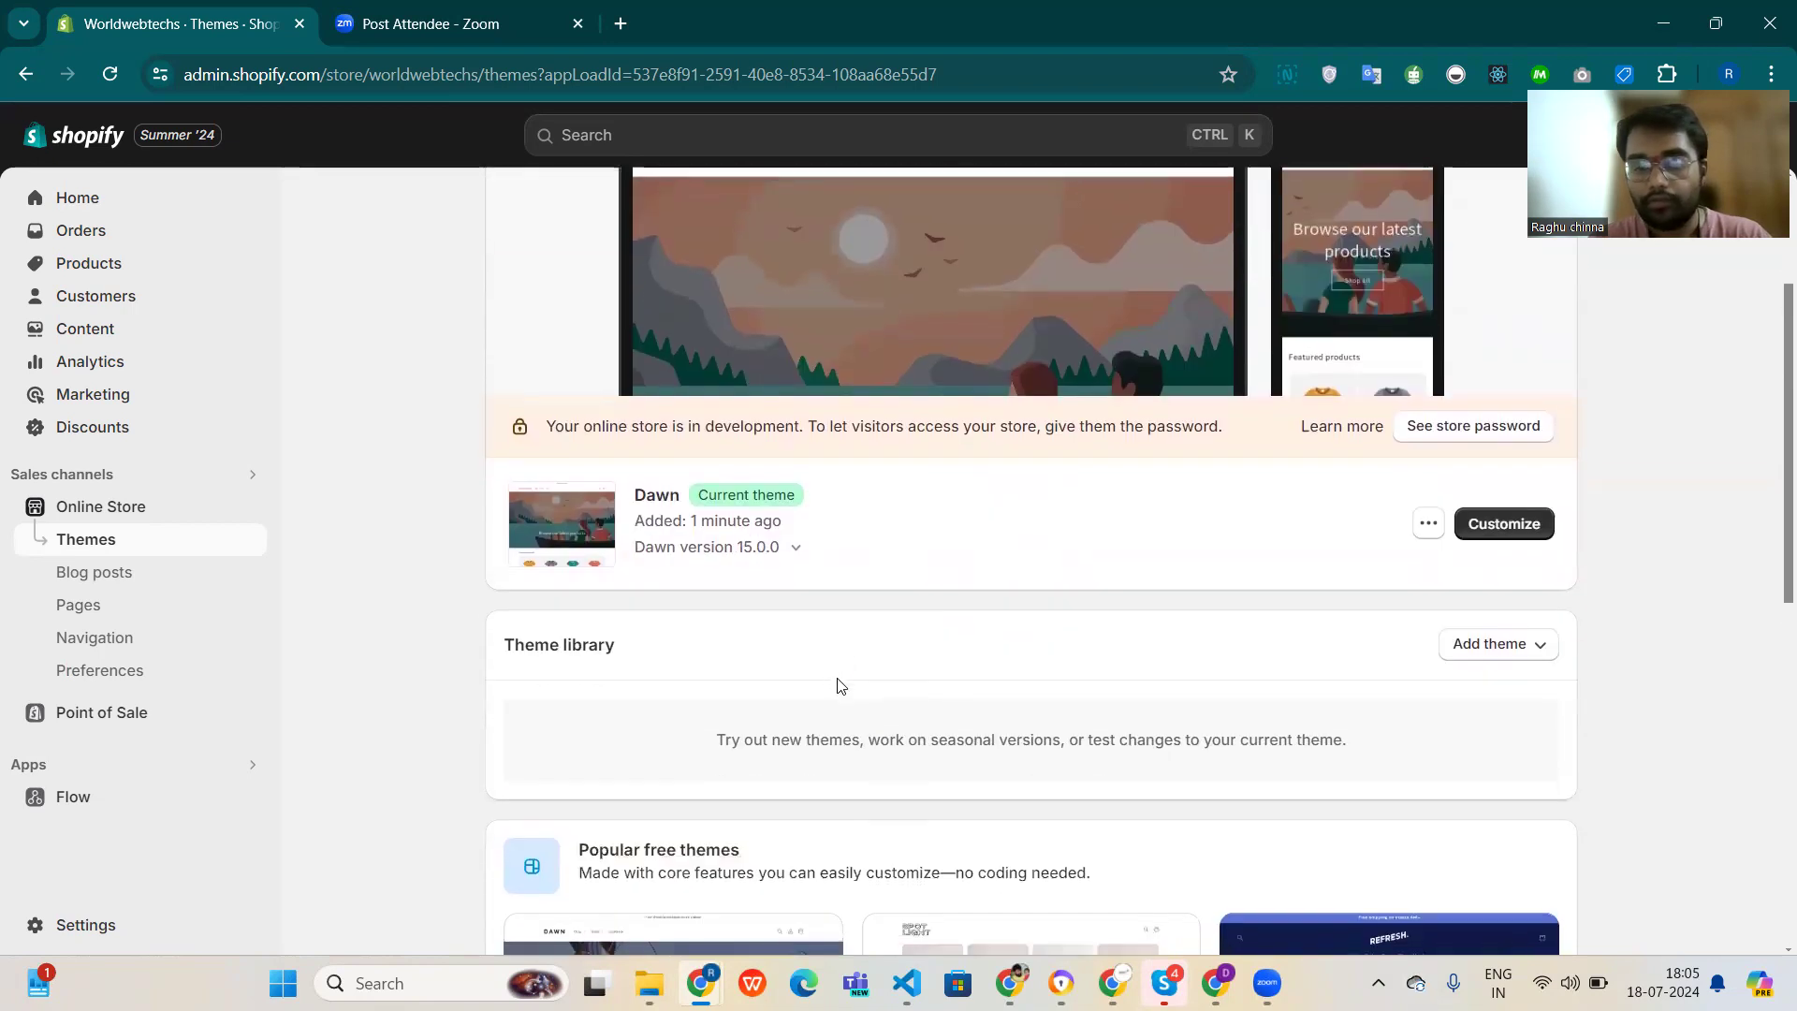
scroll(839, 684, down, 5)
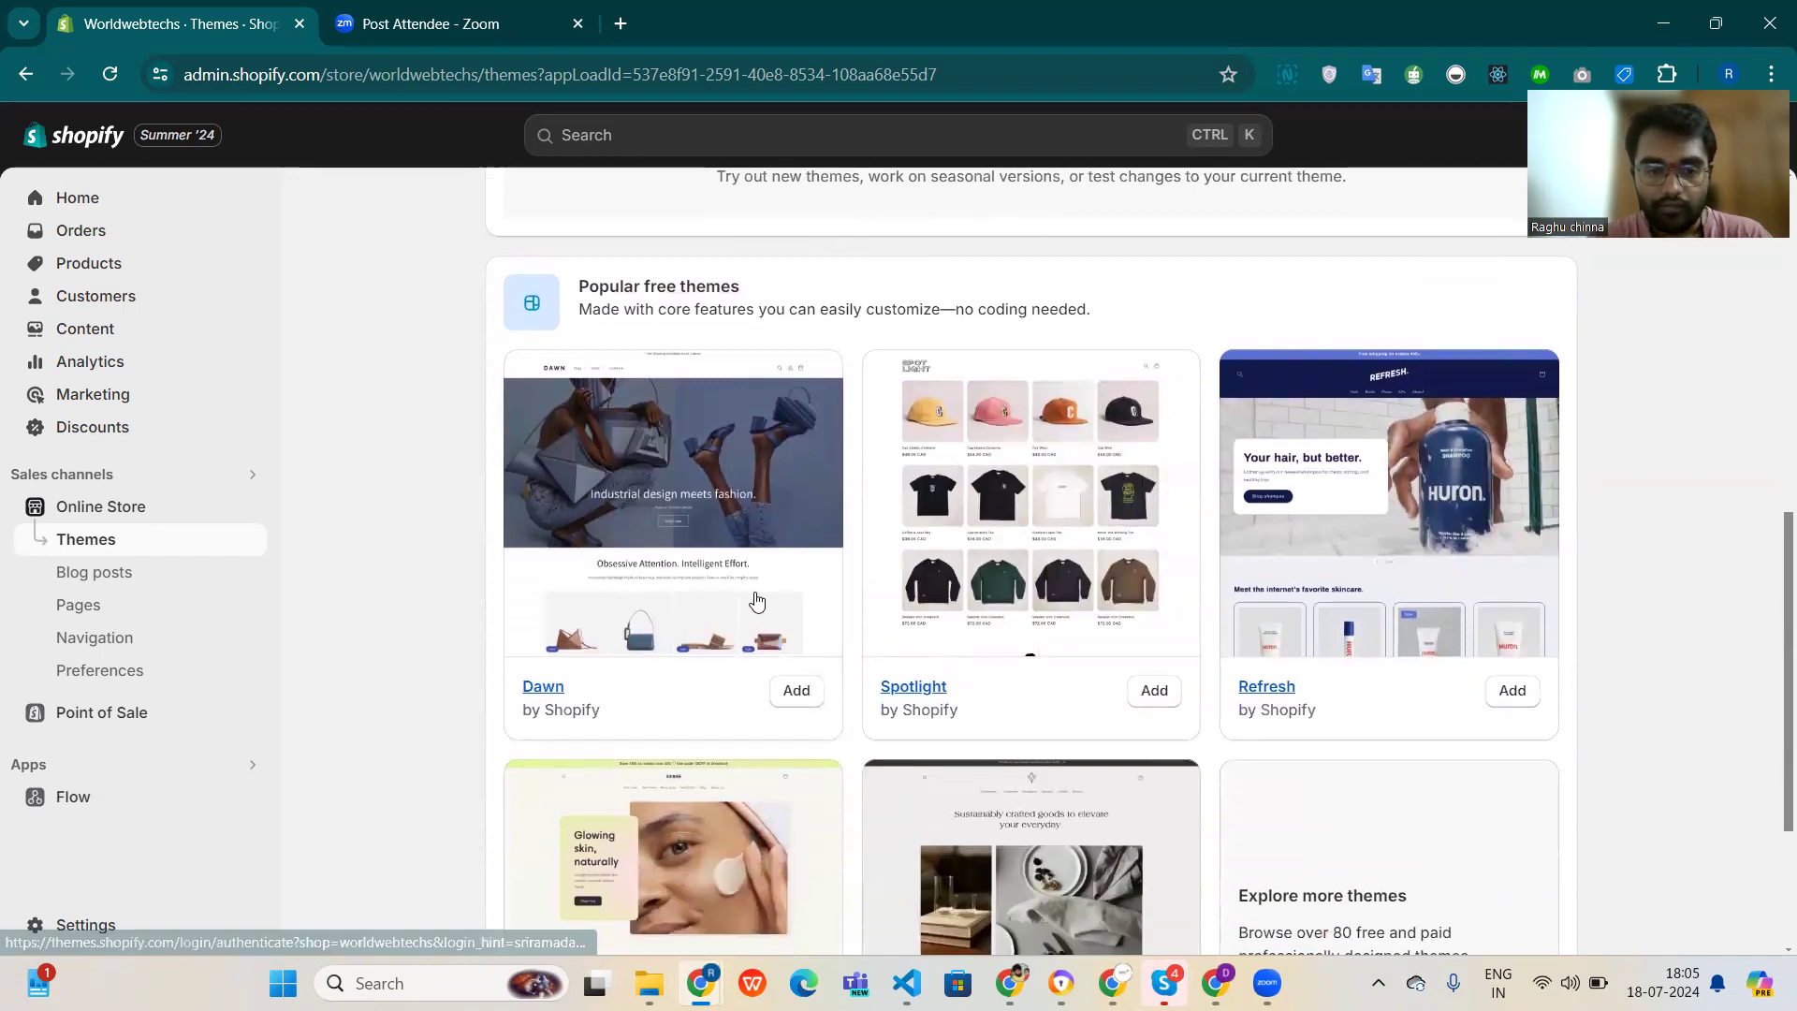
scroll(759, 600, down, 2)
scroll(753, 602, up, 2)
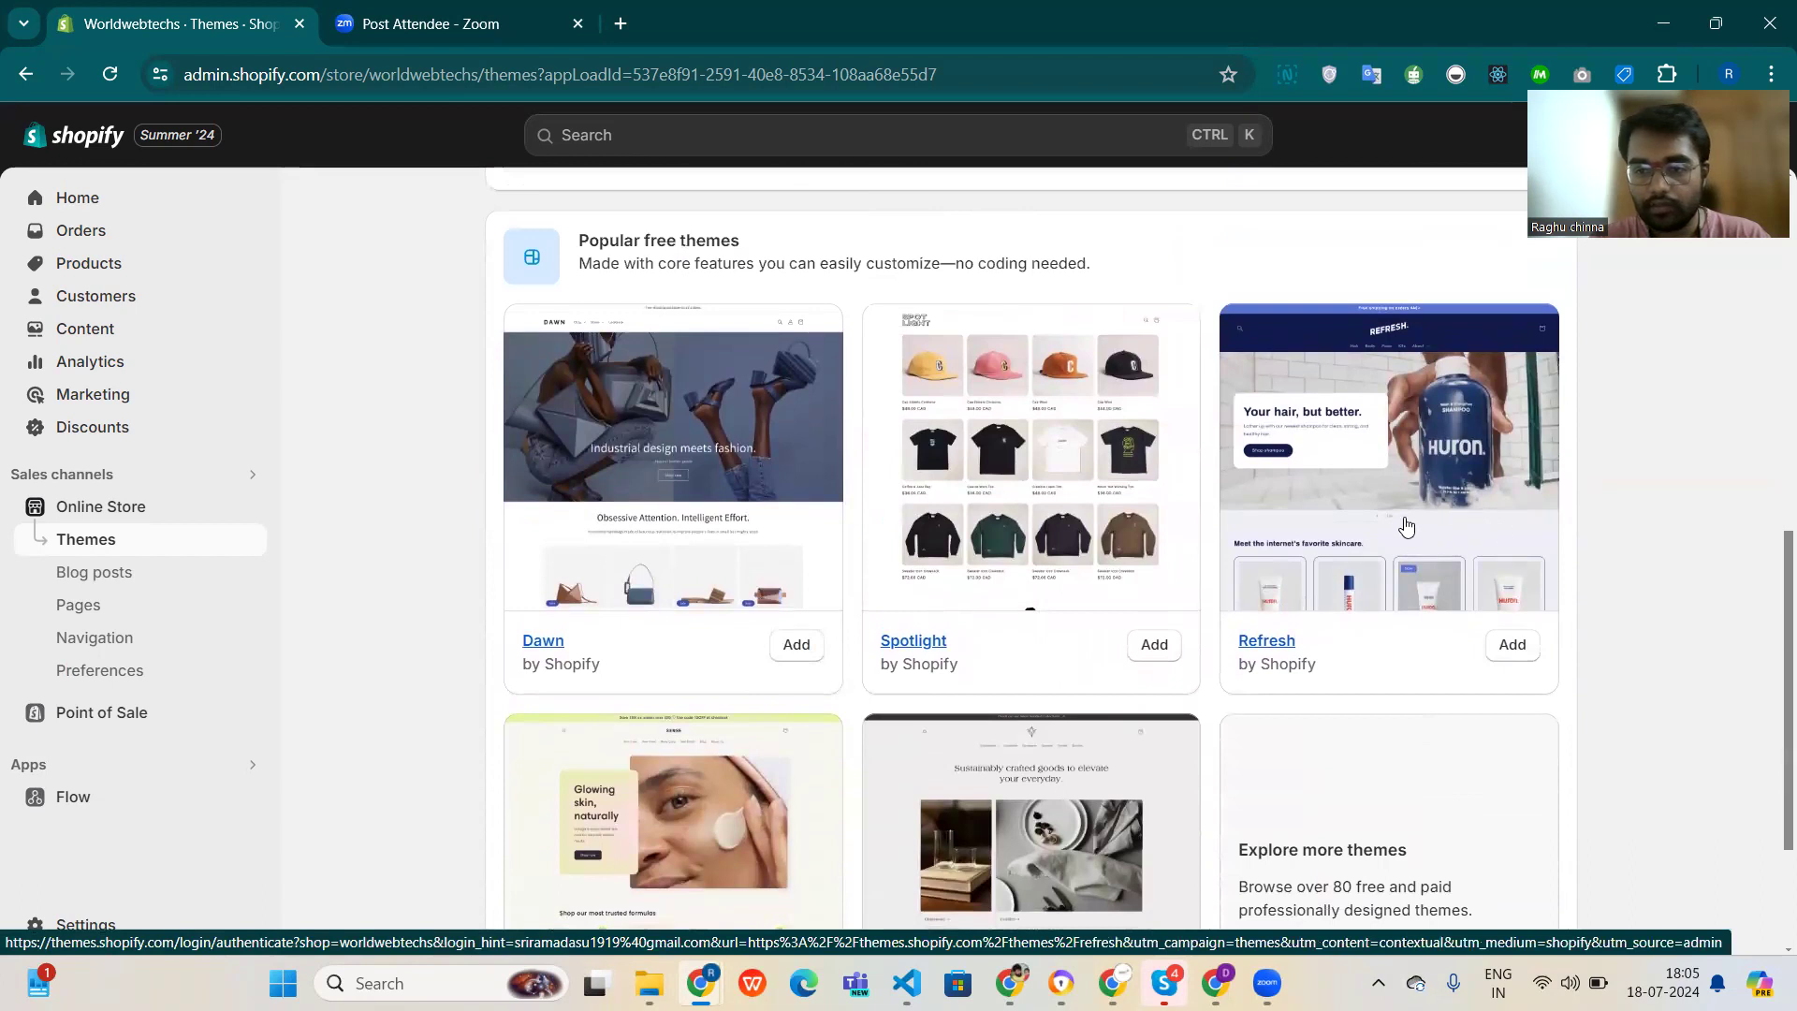
click(1521, 646)
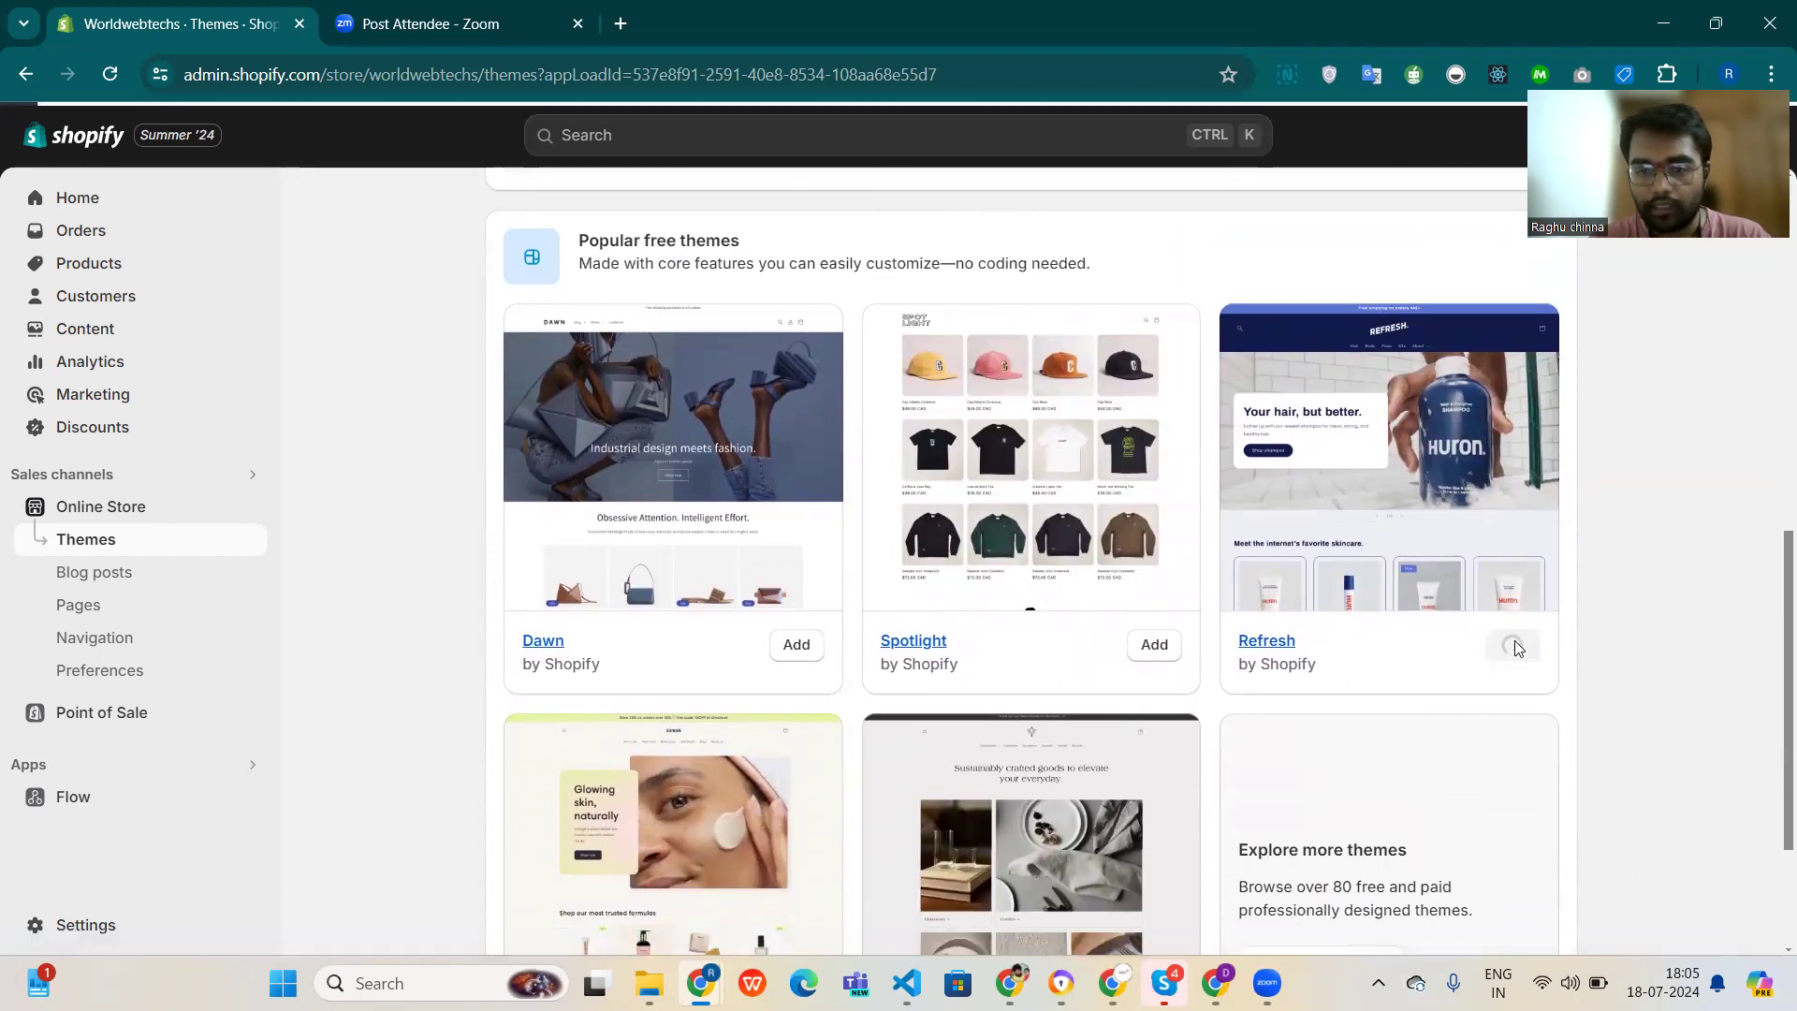
scroll(1071, 586, up, 6)
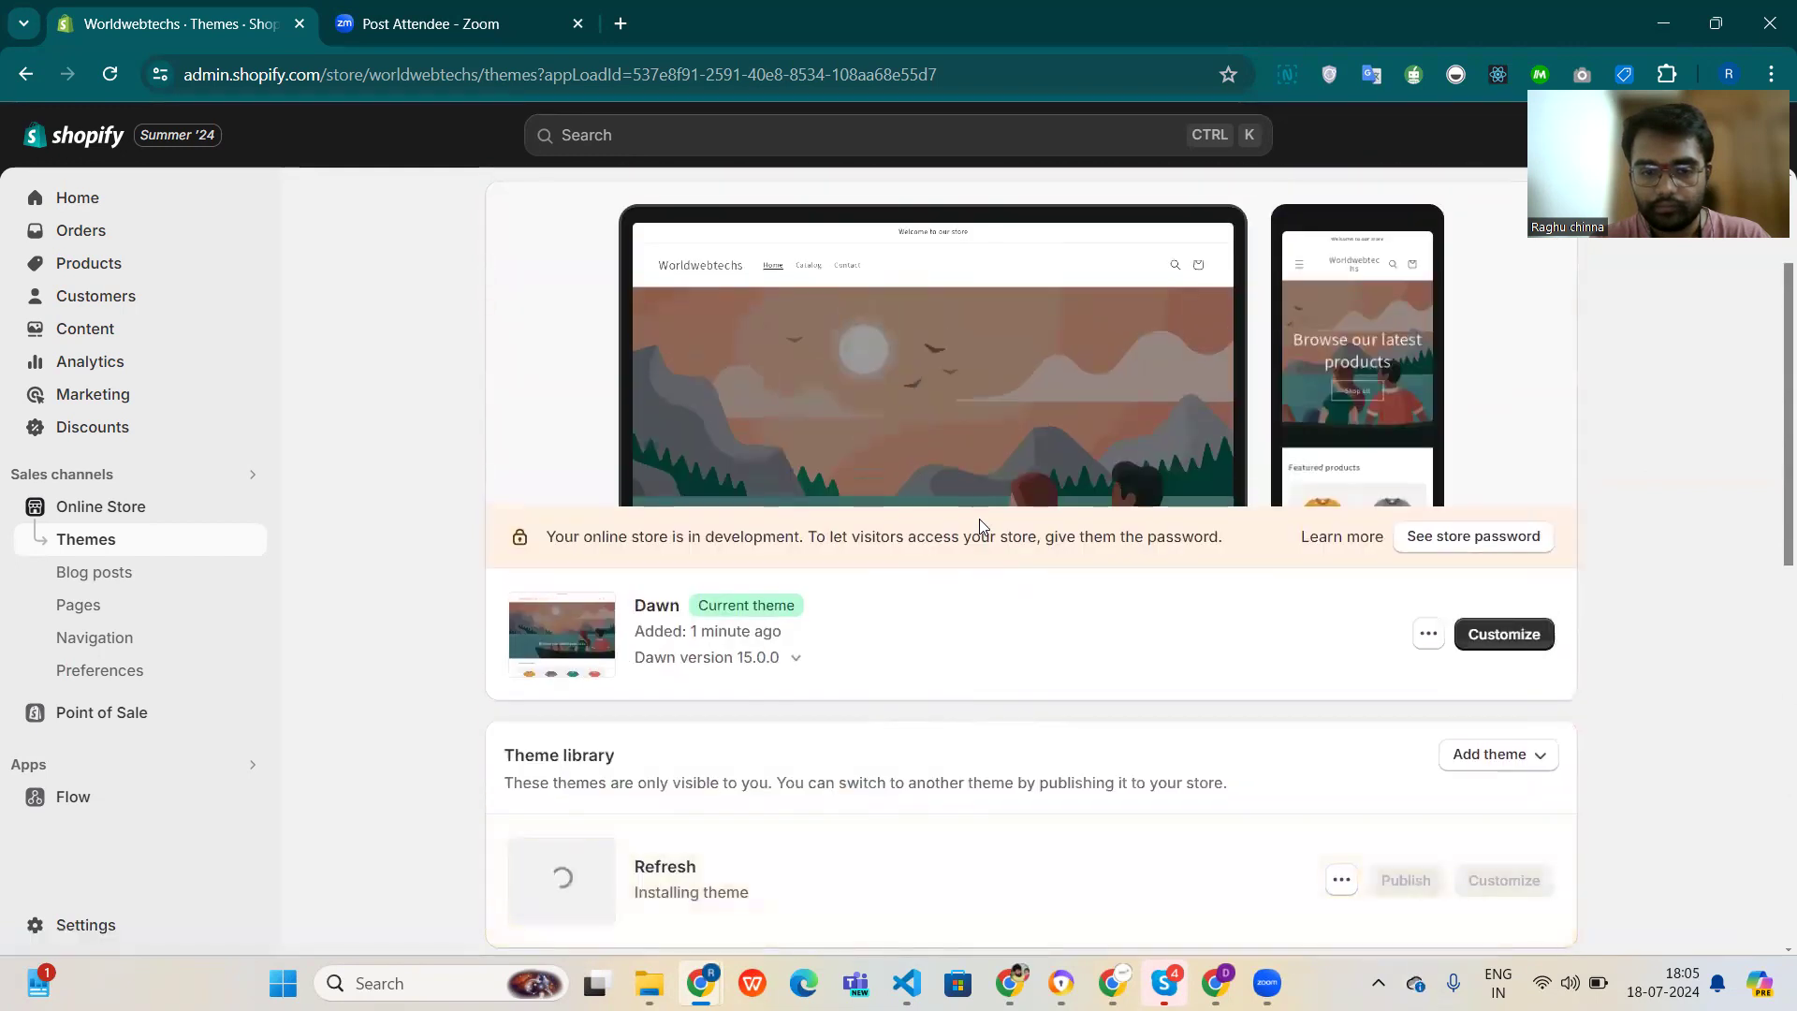
scroll(979, 519, down, 1)
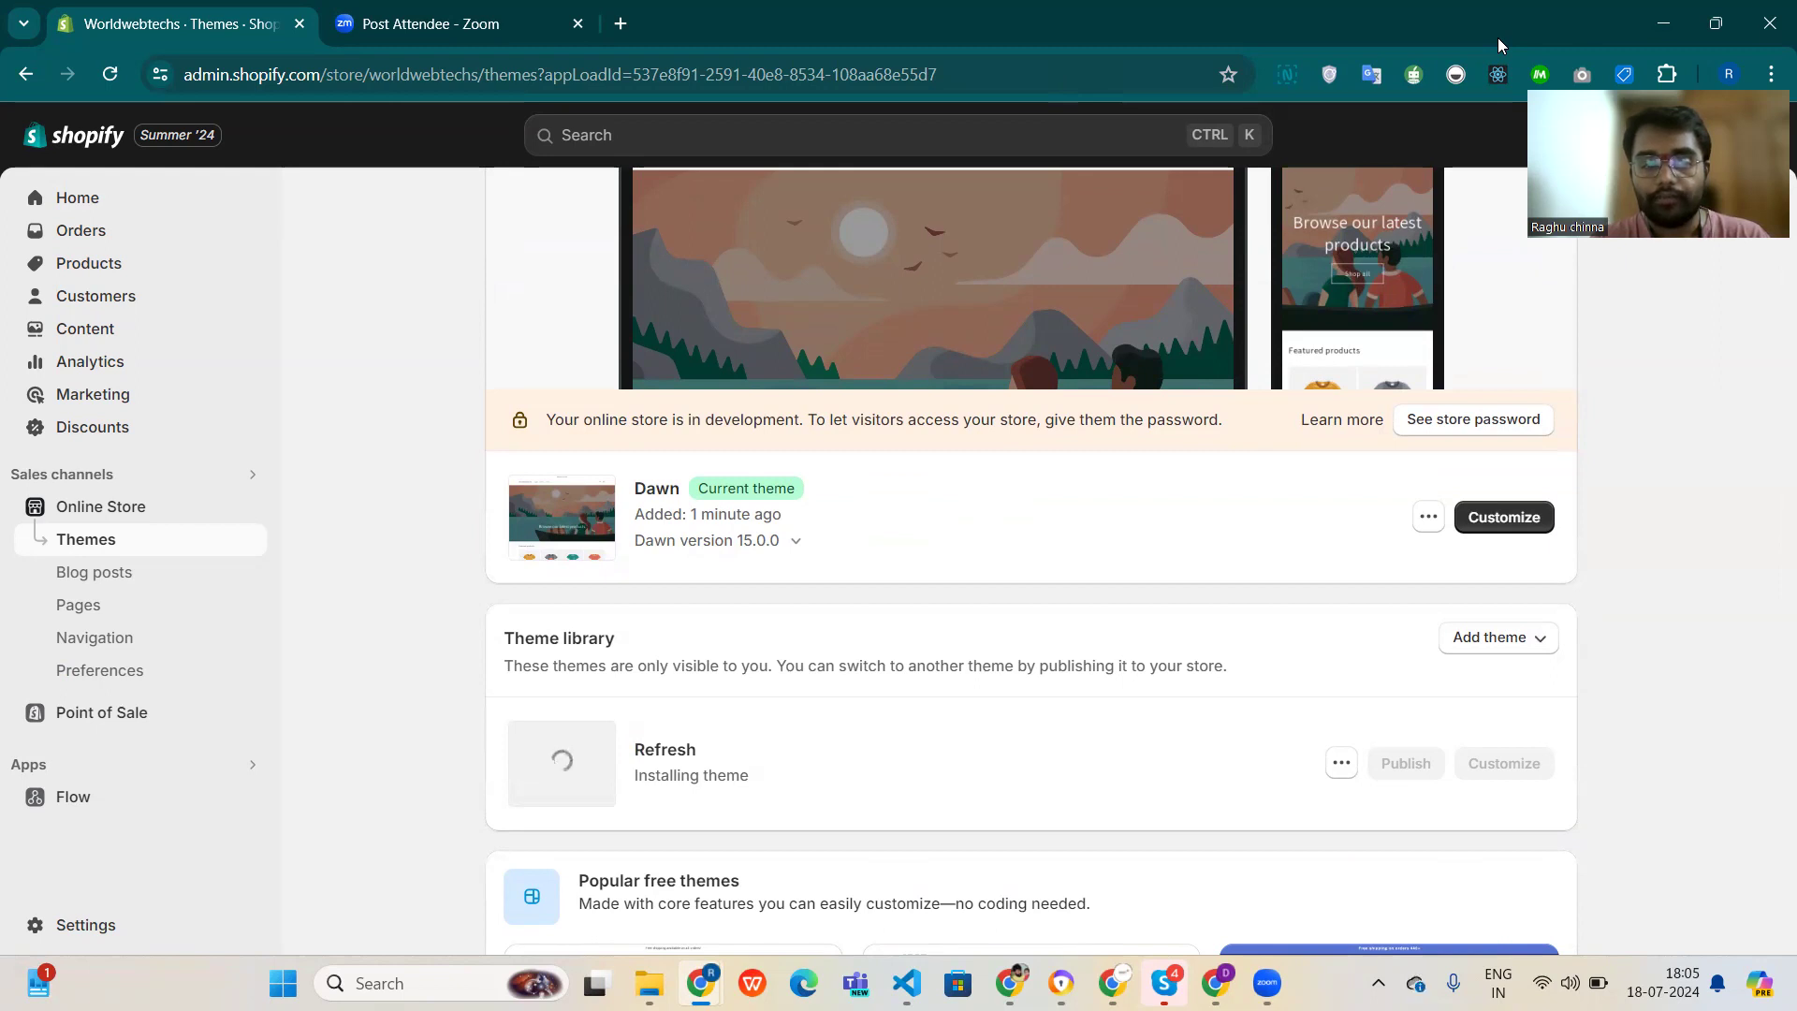
Start adding the store's first product and close the setup guide beside the product form.
click(75, 196)
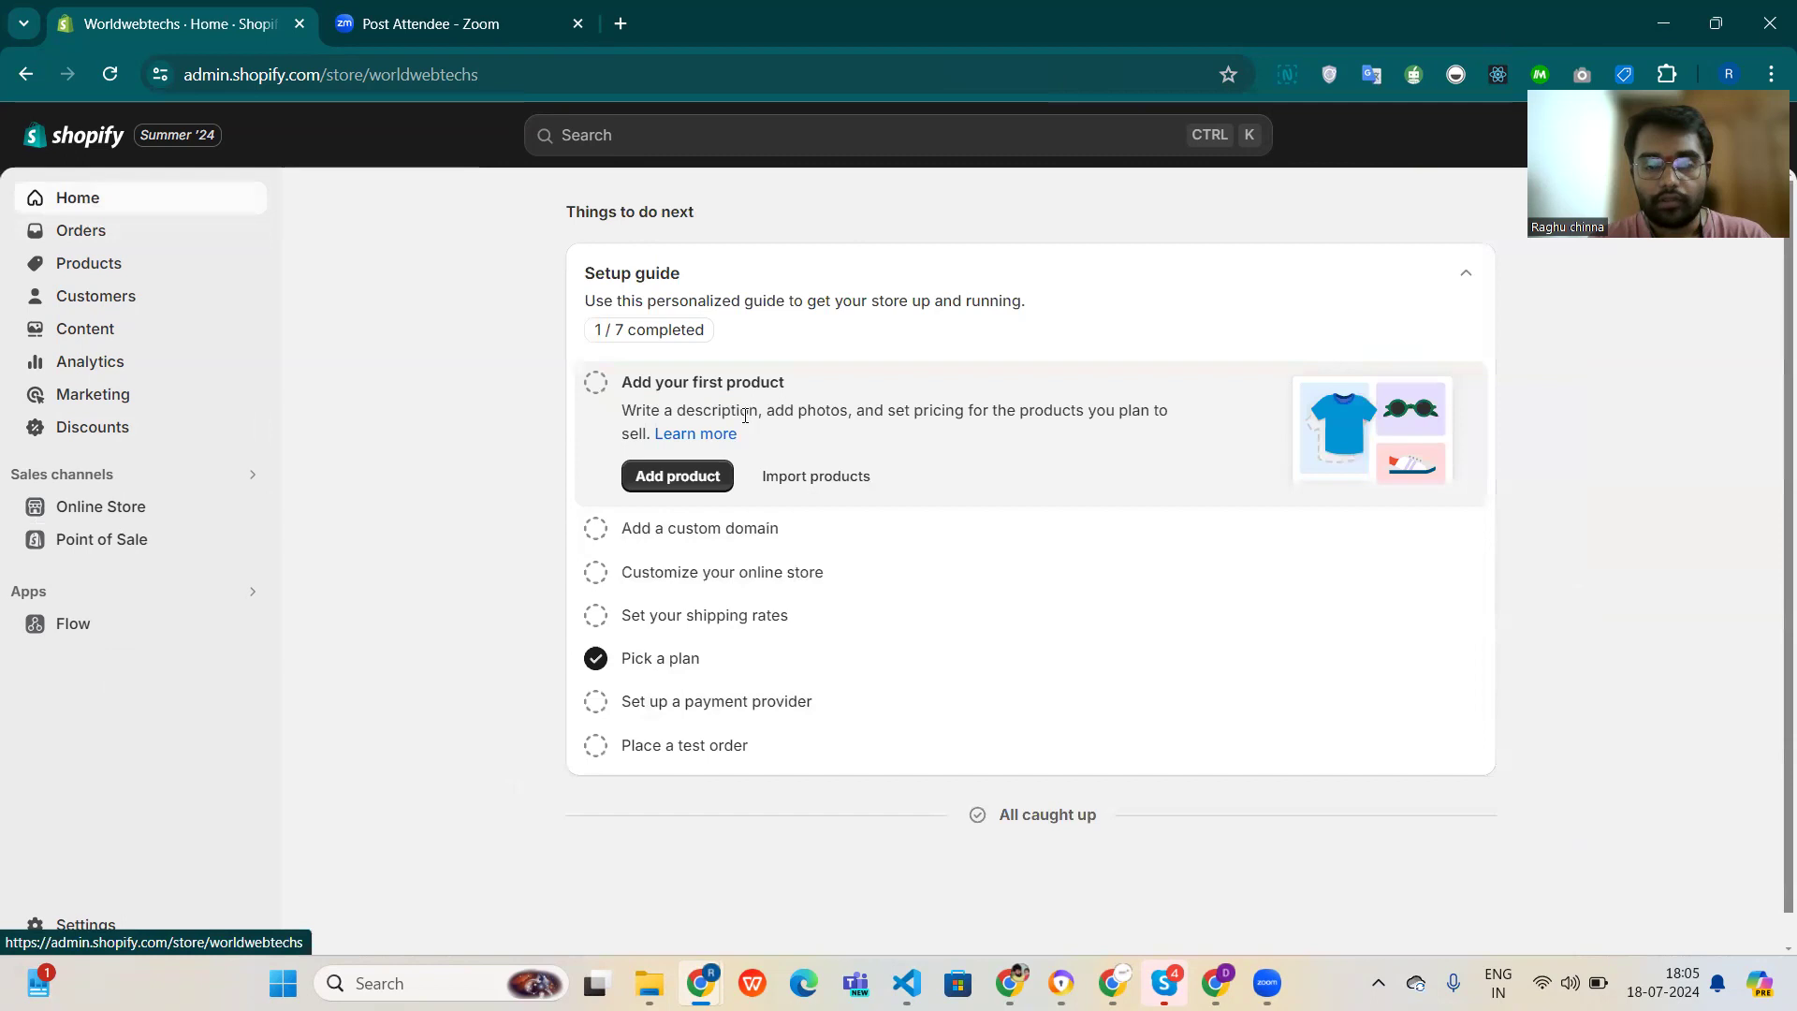
click(690, 480)
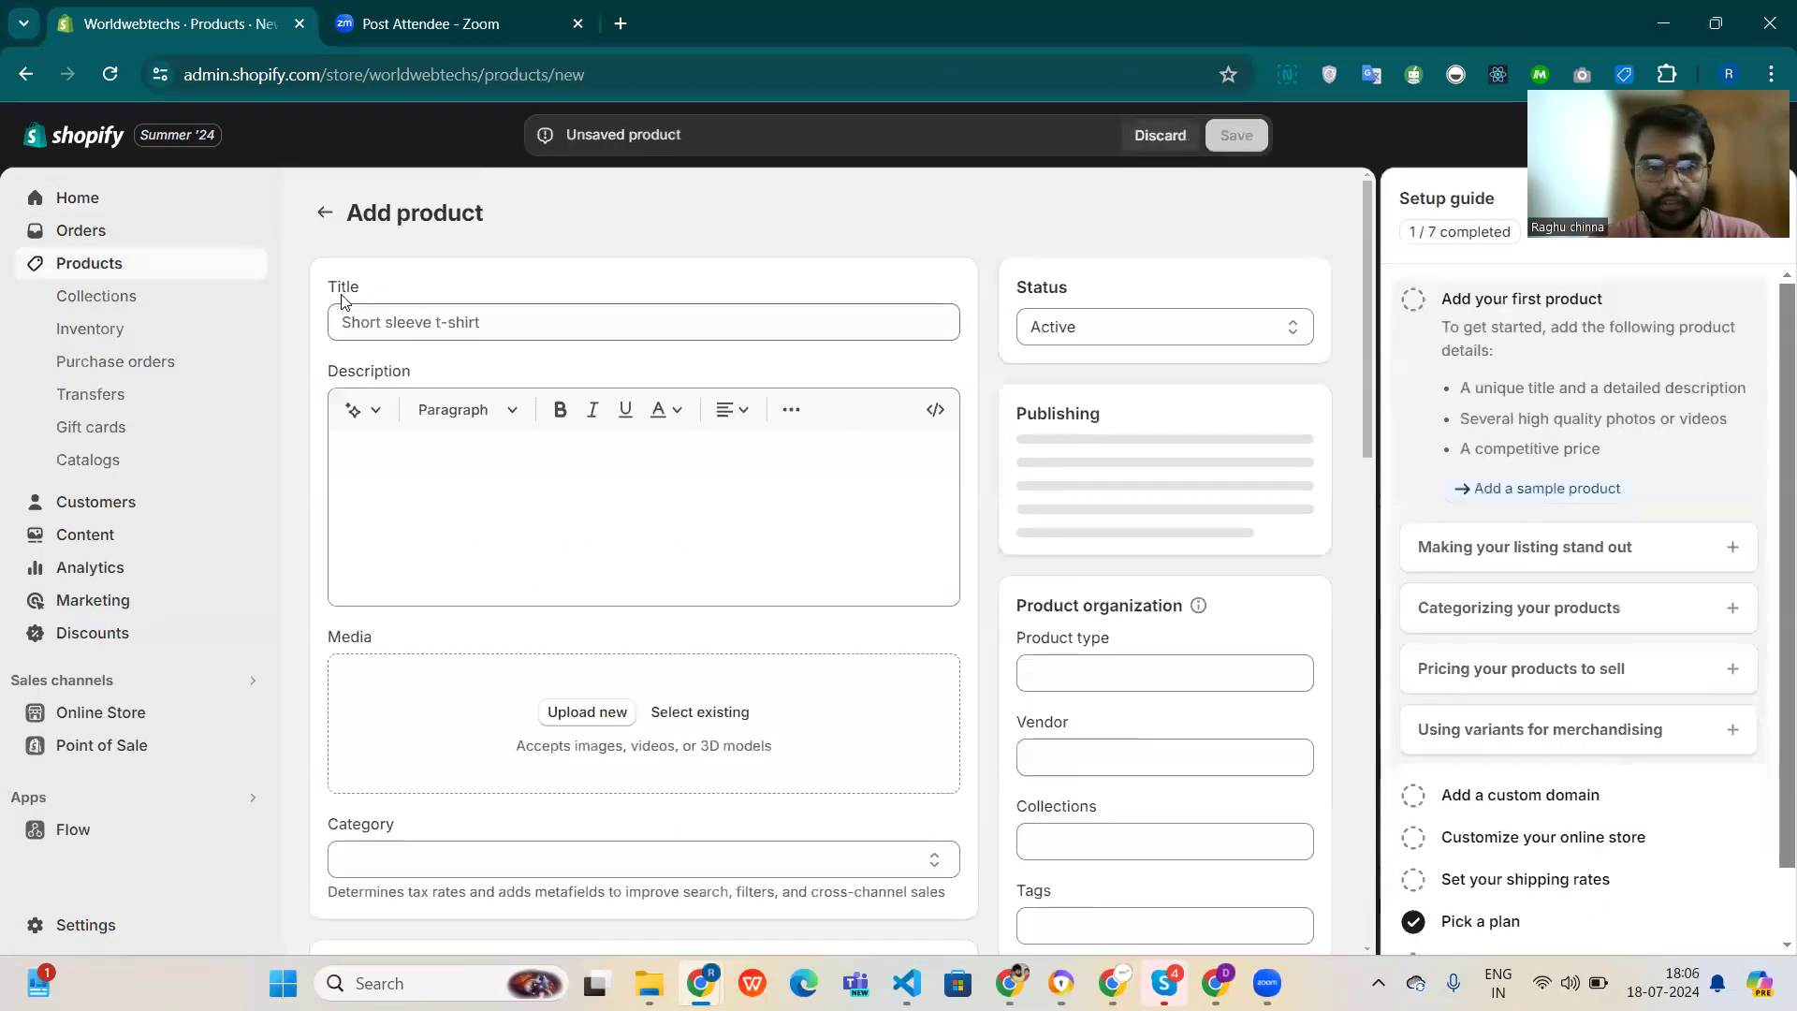
click(436, 323)
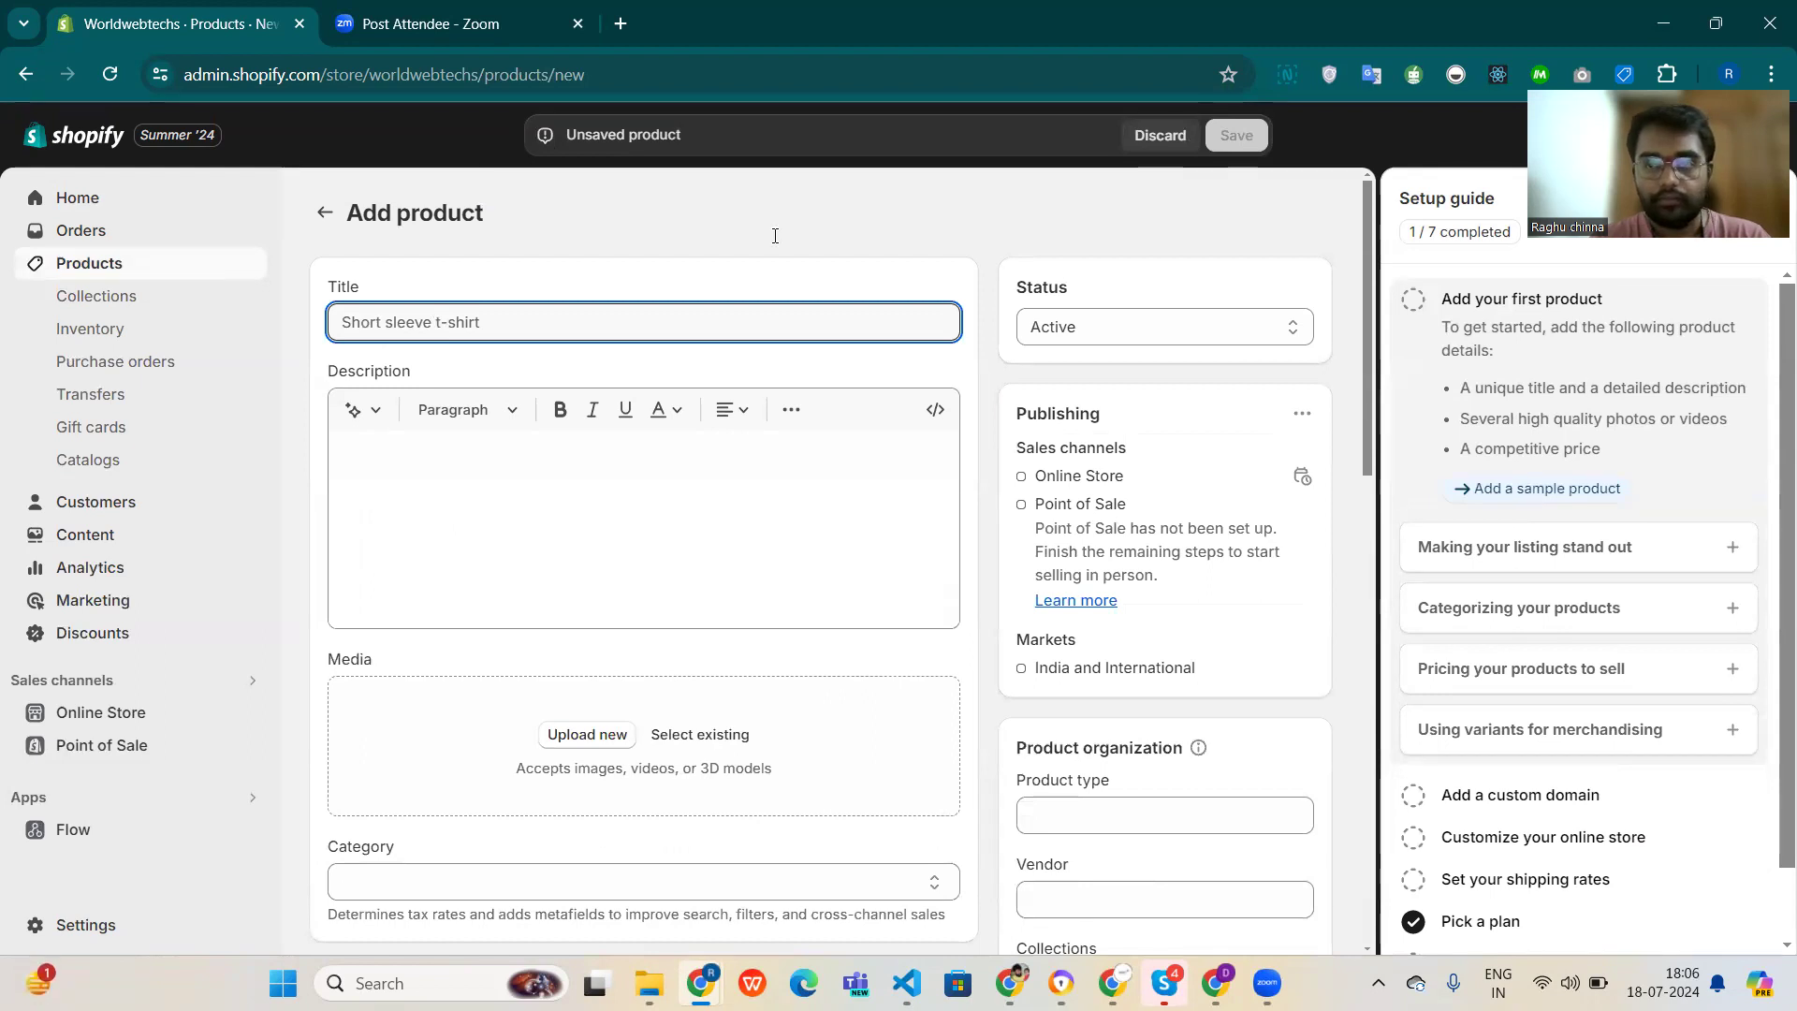
click(1533, 9)
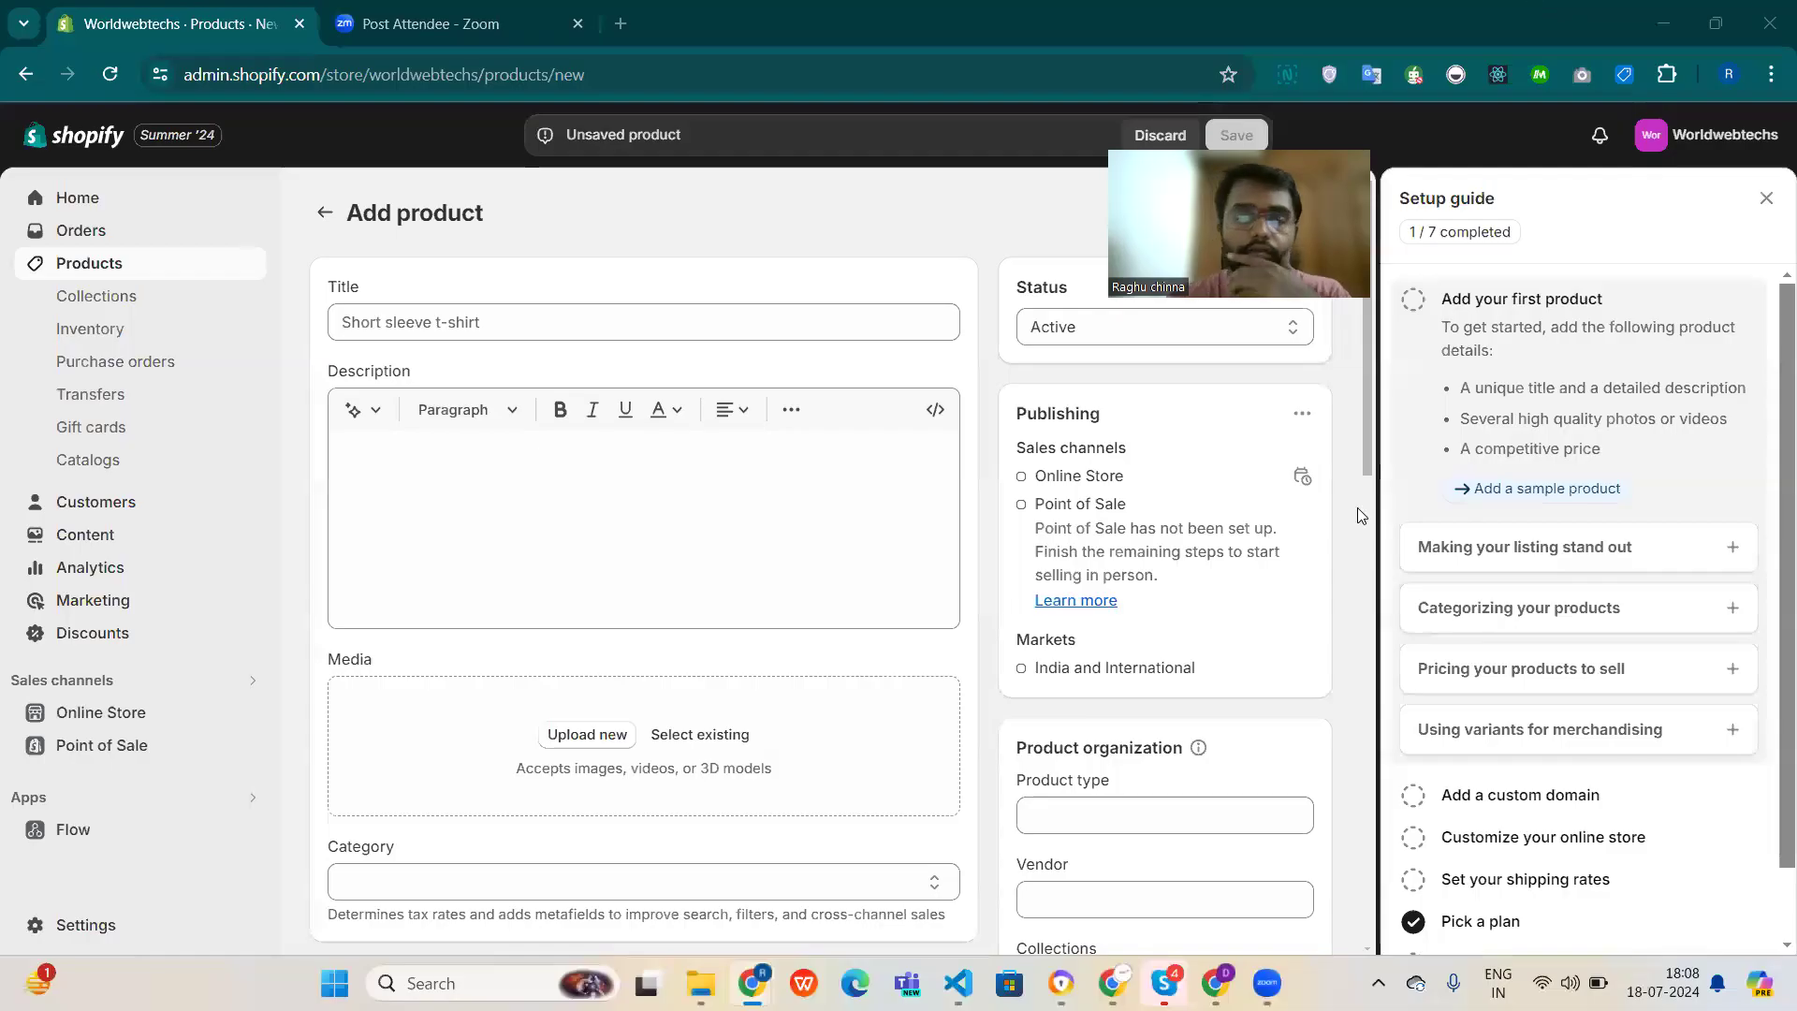
click(1766, 200)
Title the product Perfume and upload the image Untitled design (22) from Downloads as its media.
click(596, 328)
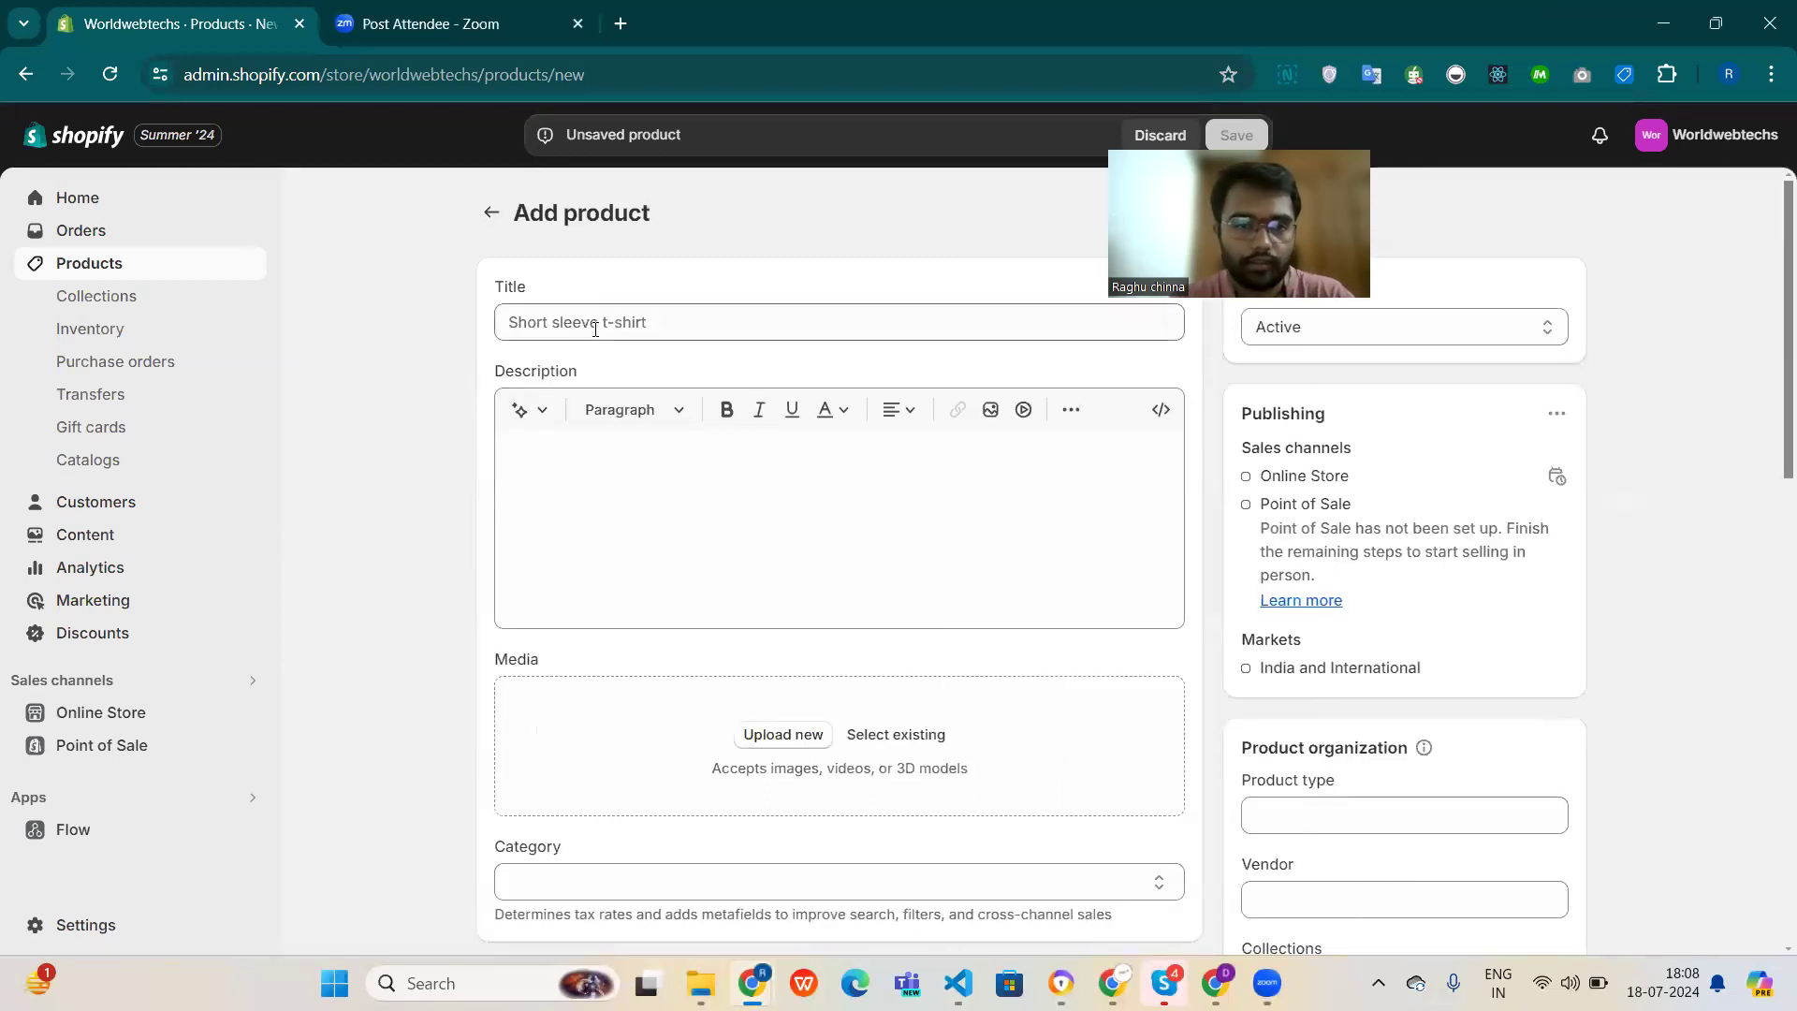
text(Perfume)
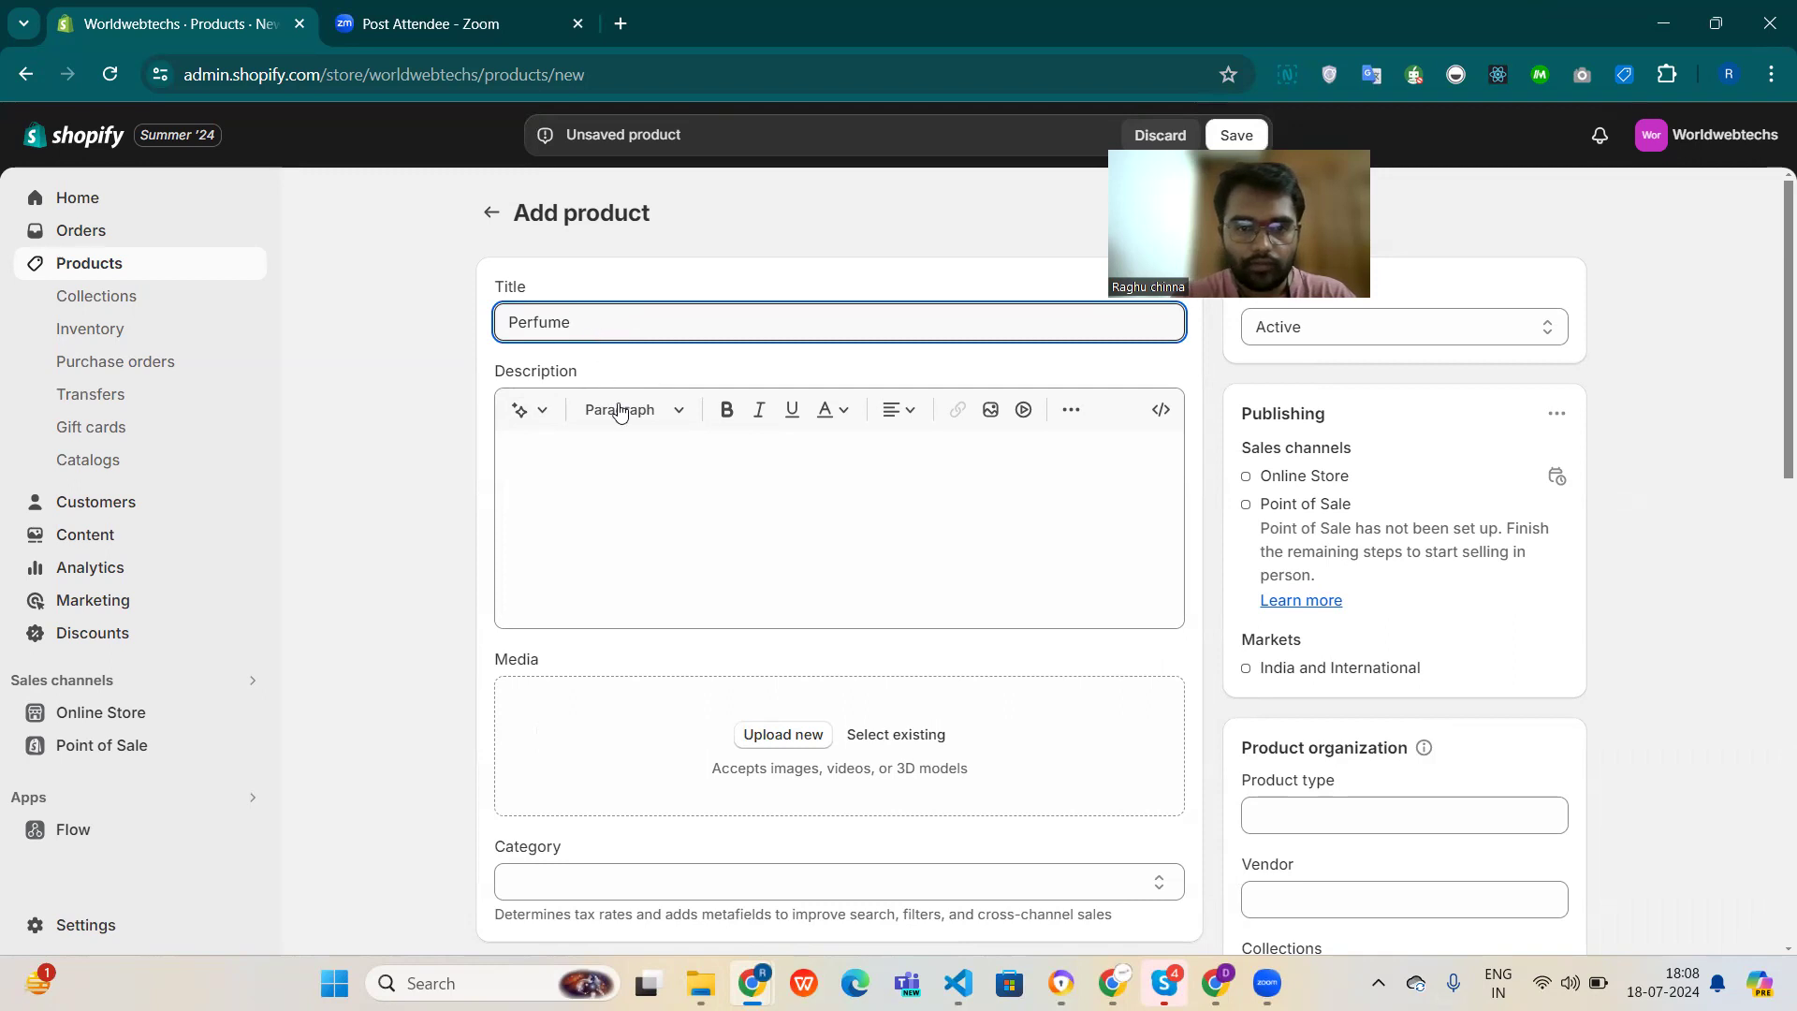
click(645, 497)
click(793, 738)
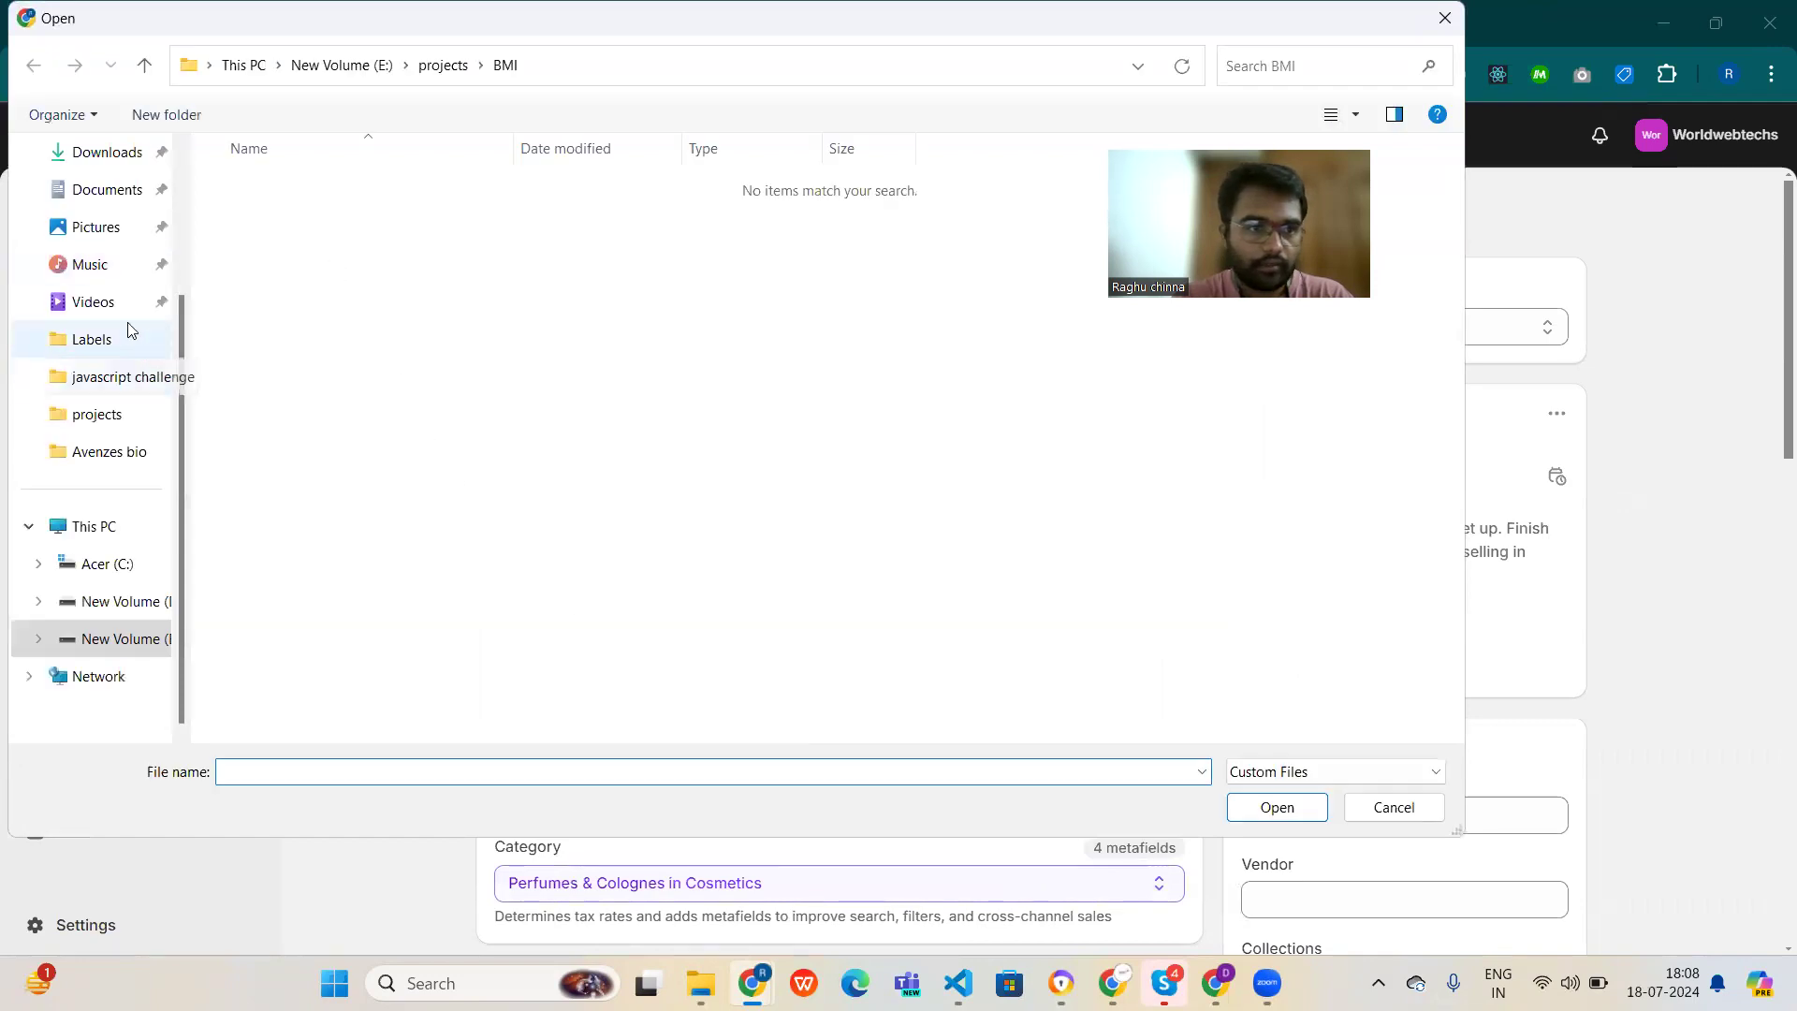
click(111, 160)
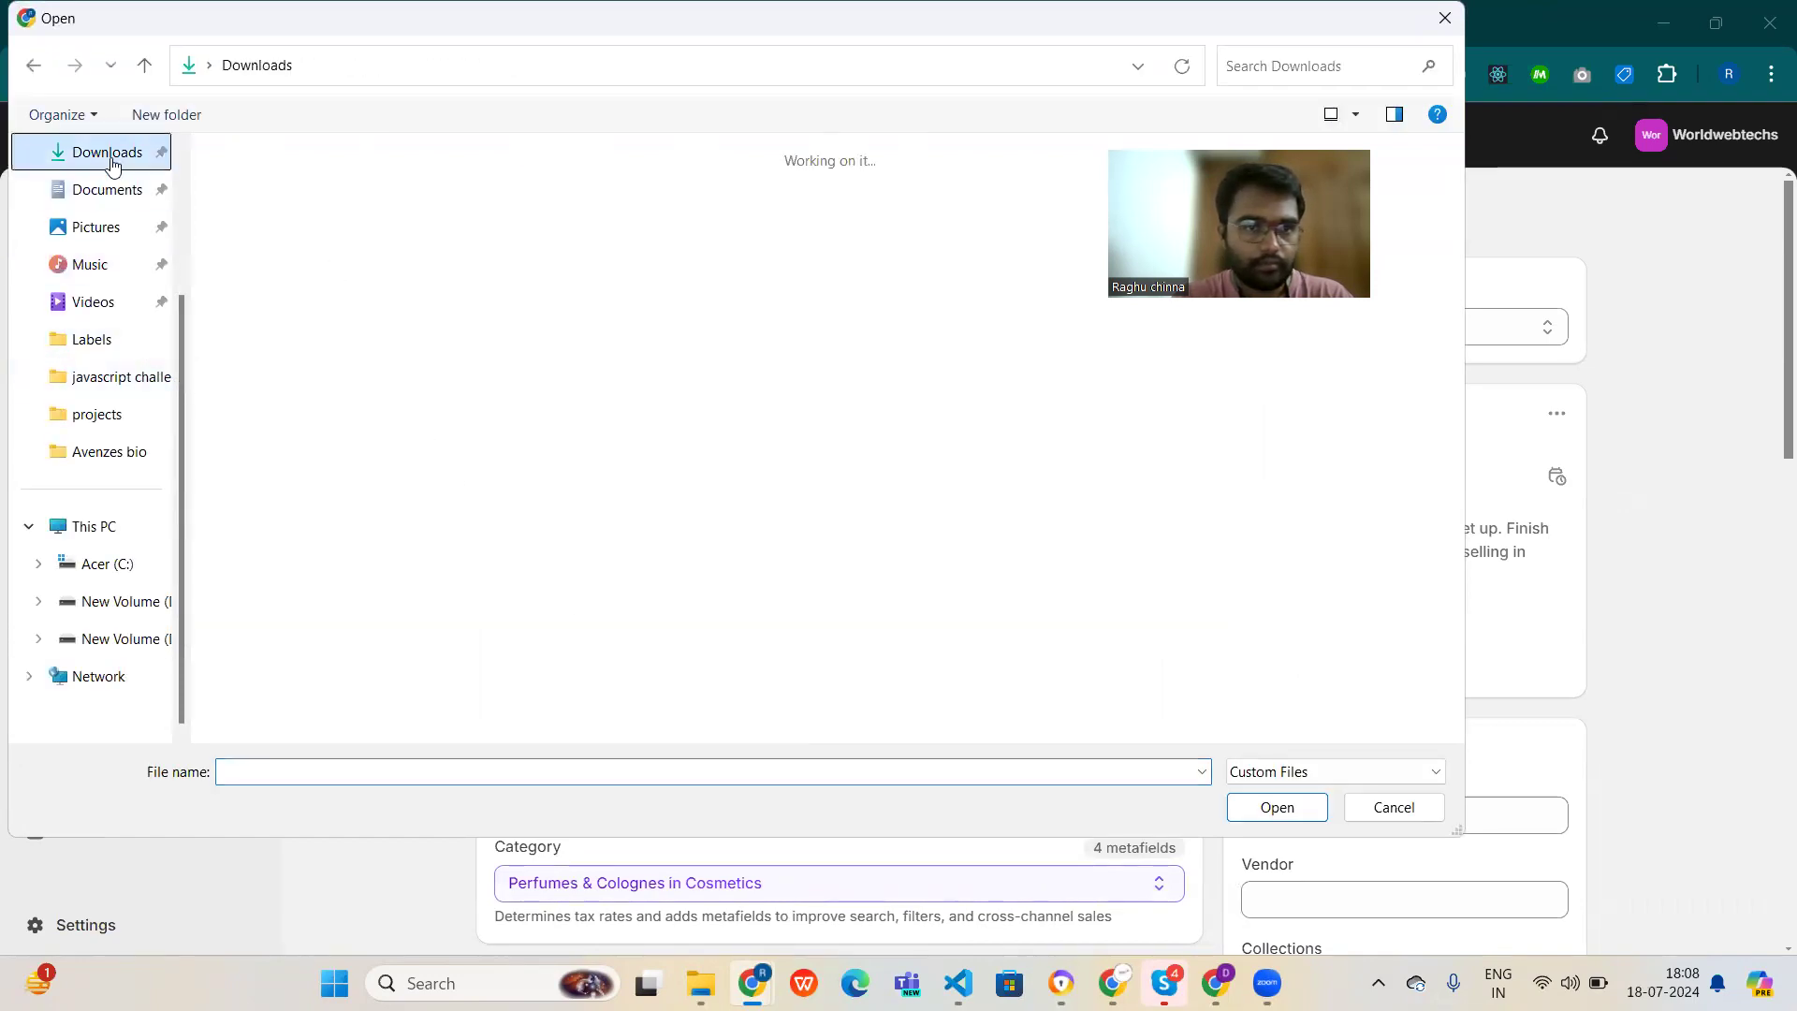
double_click(298, 253)
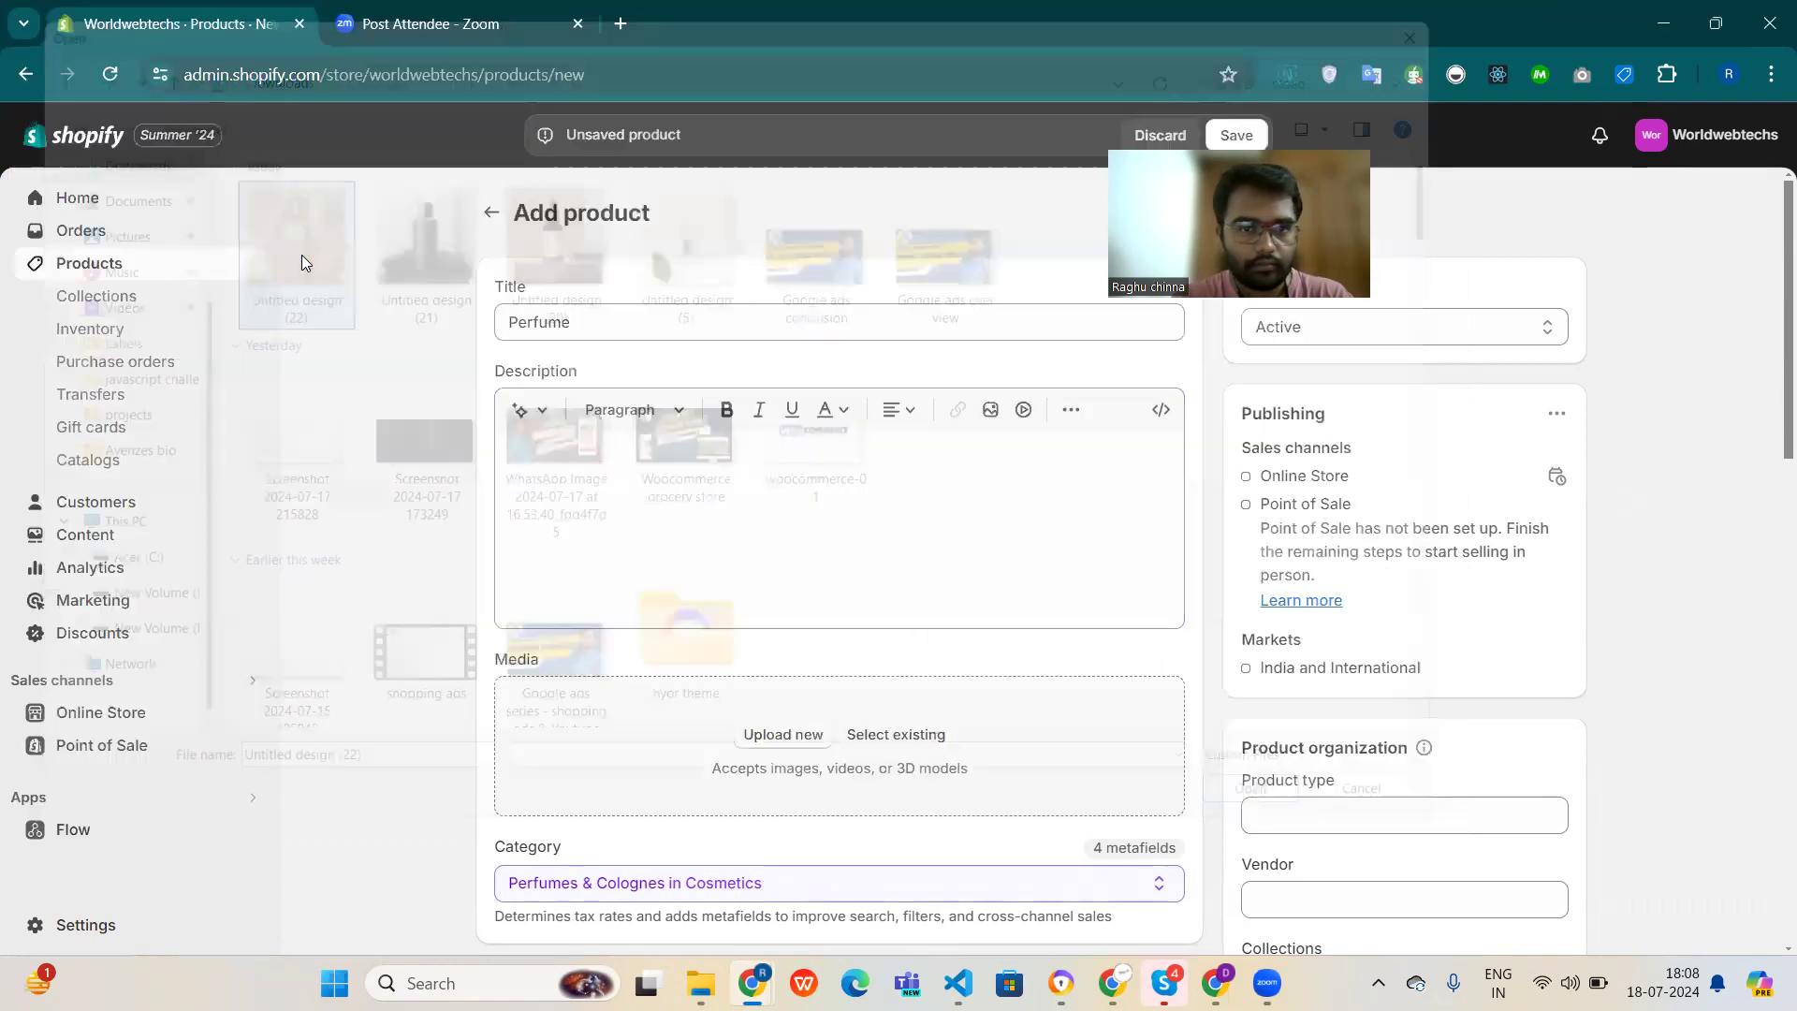
Set the Perfume product's price to ₹2000.
scroll(943, 676, down, 4)
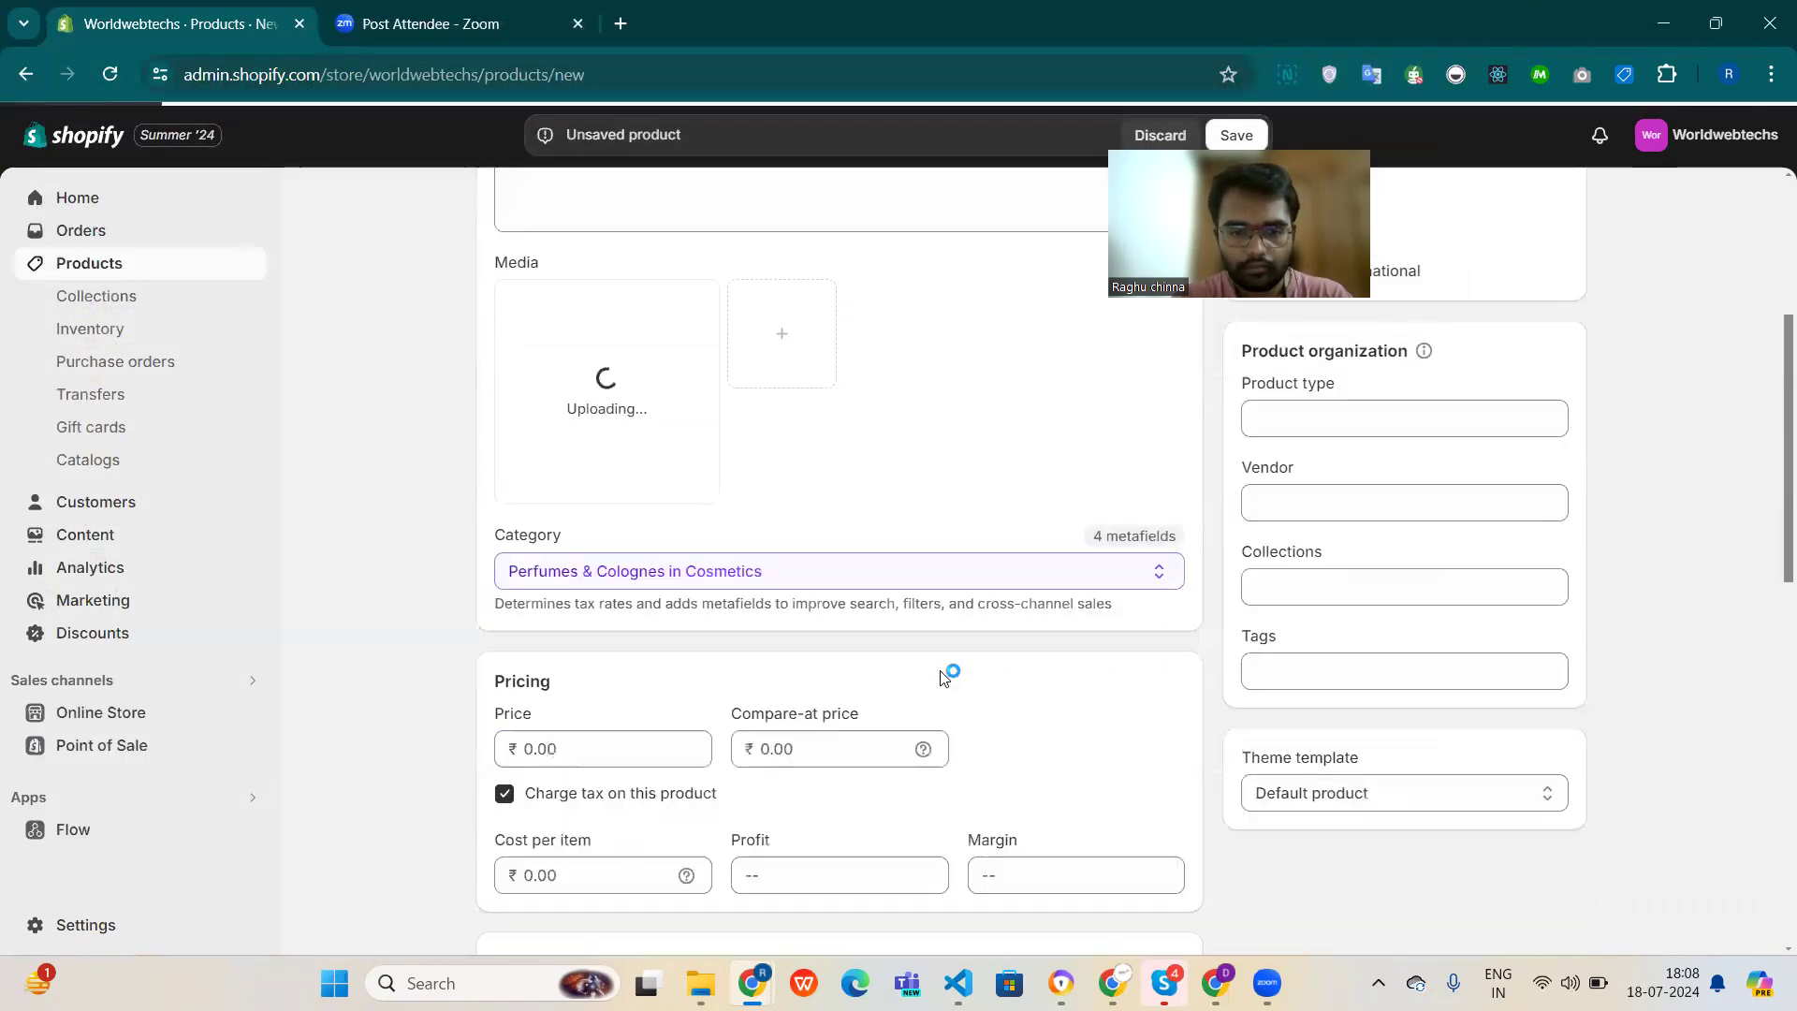
scroll(1131, 677, down, 2)
click(652, 611)
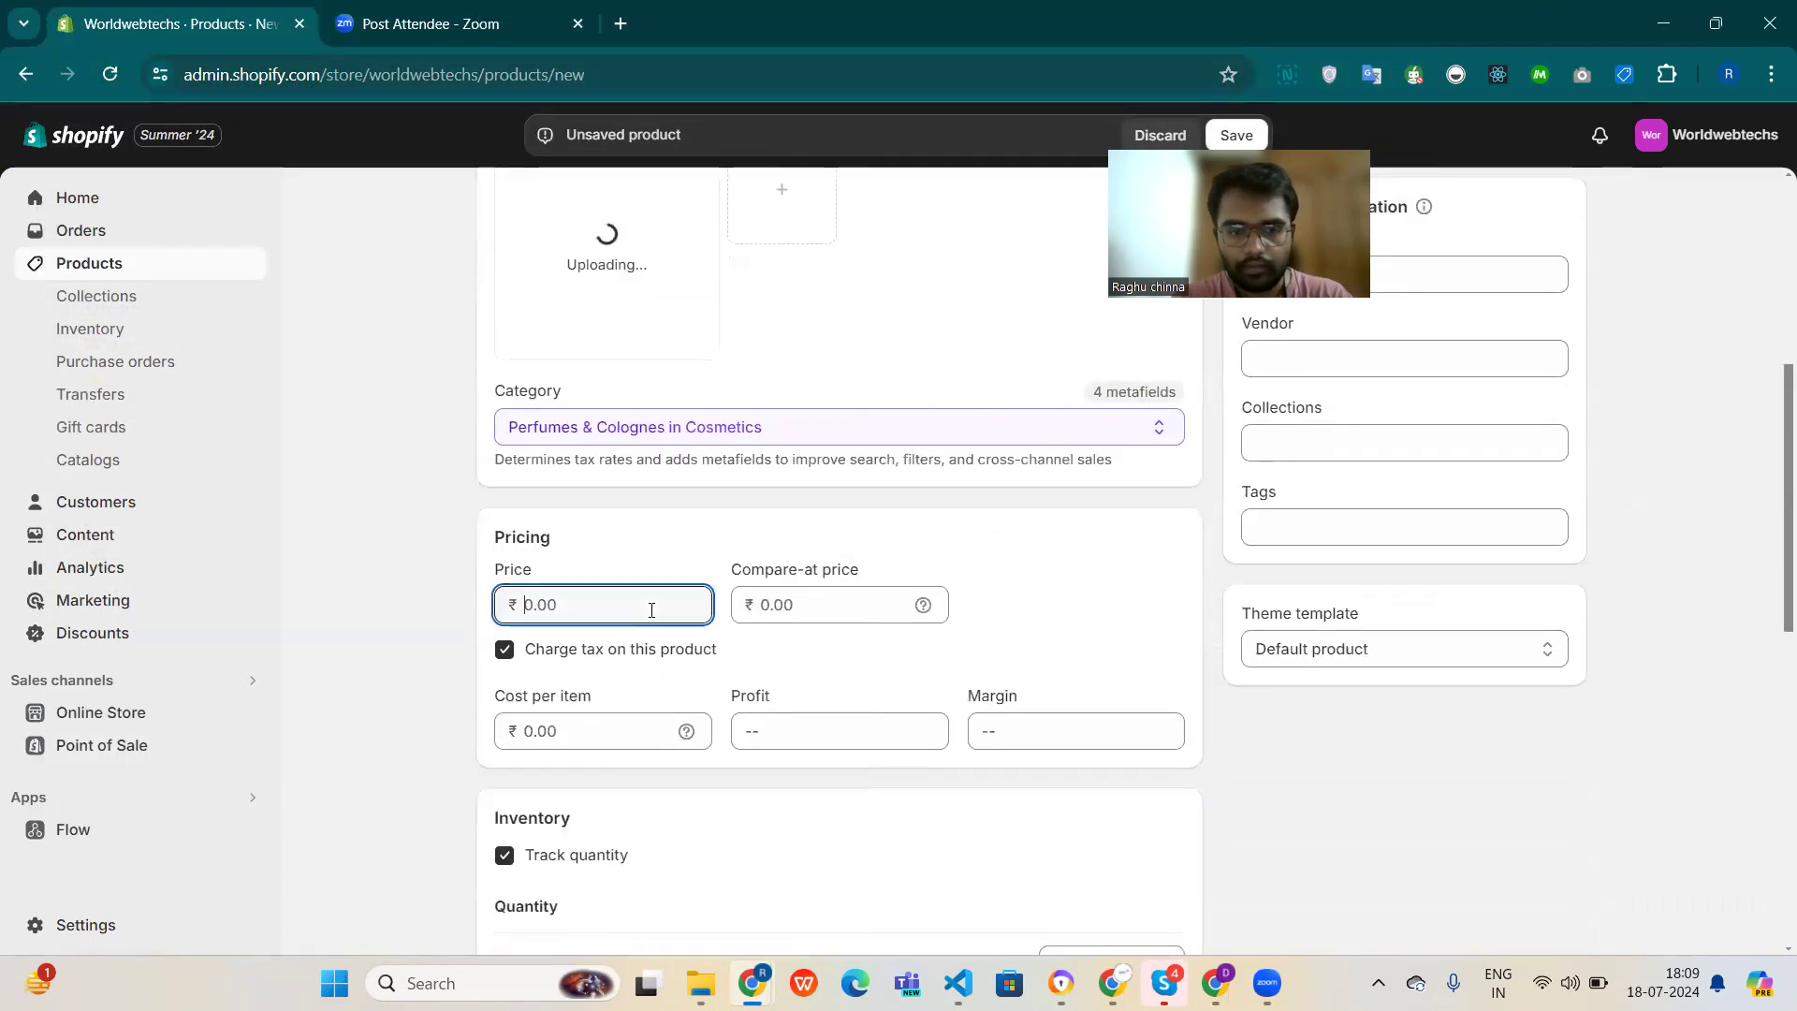
text(2000)
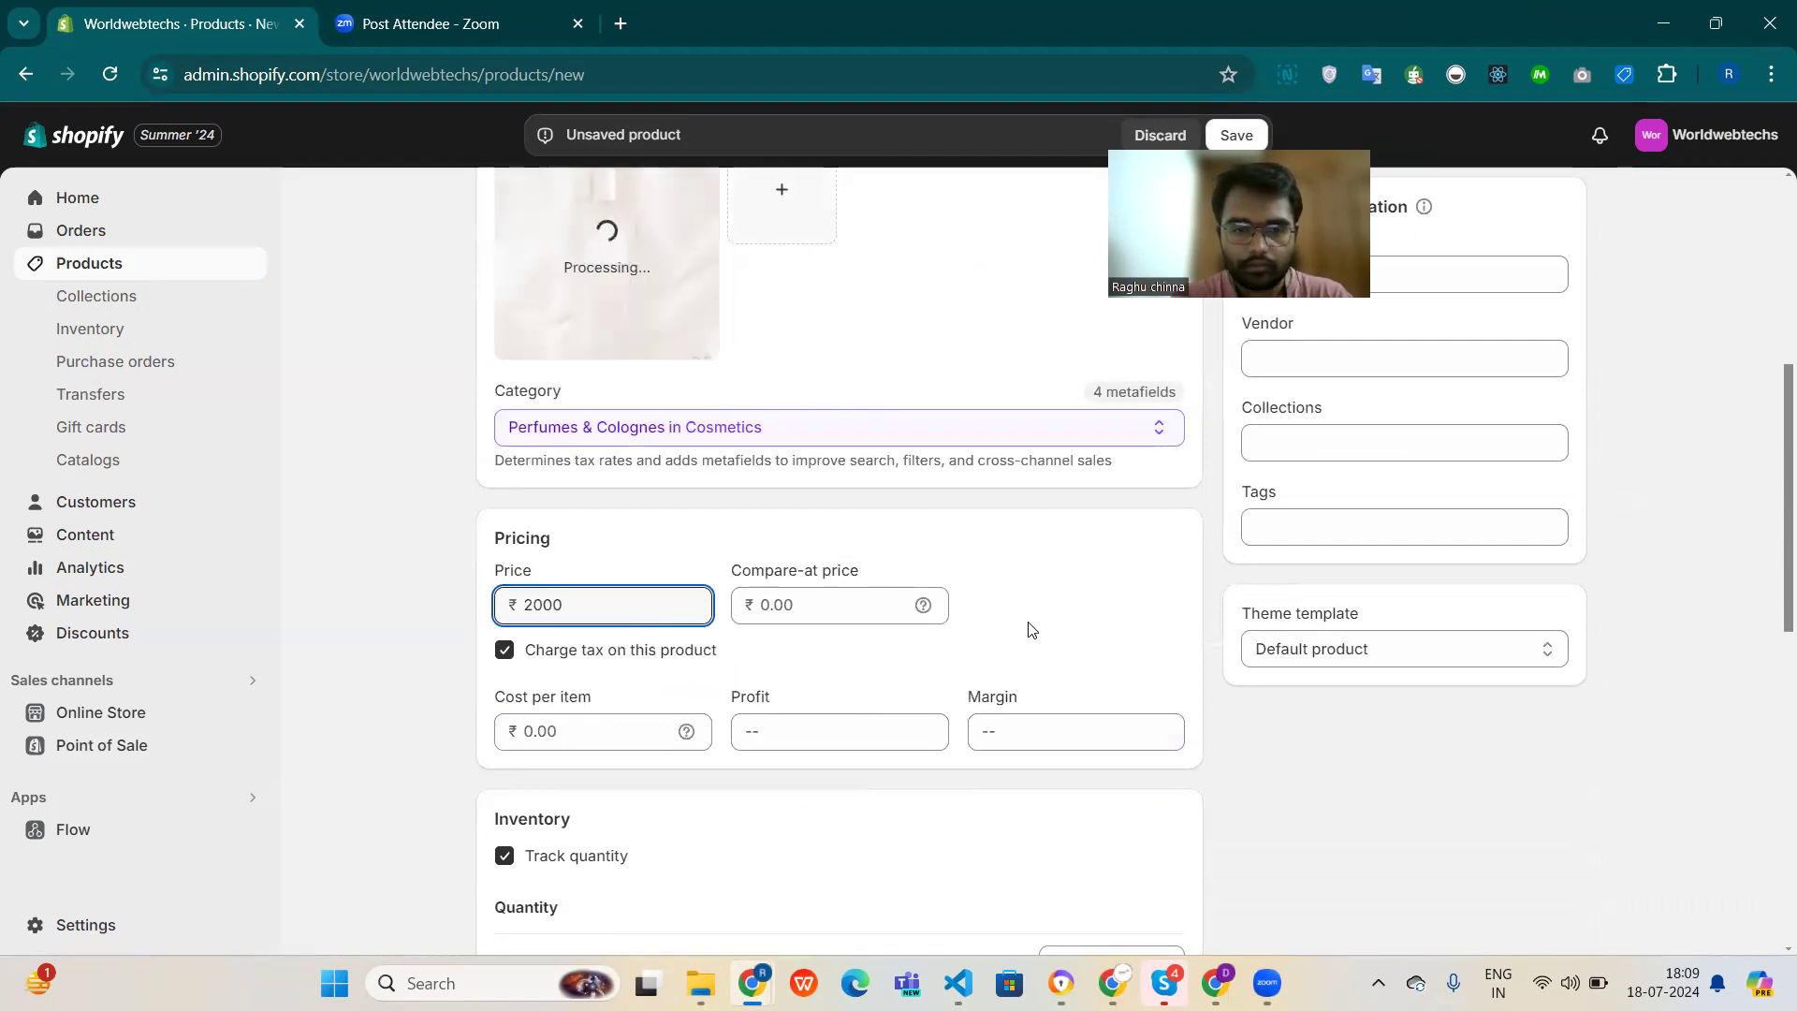
Set the product's shipping weight to 20 g.
scroll(1030, 627, down, 3)
scroll(1029, 627, down, 4)
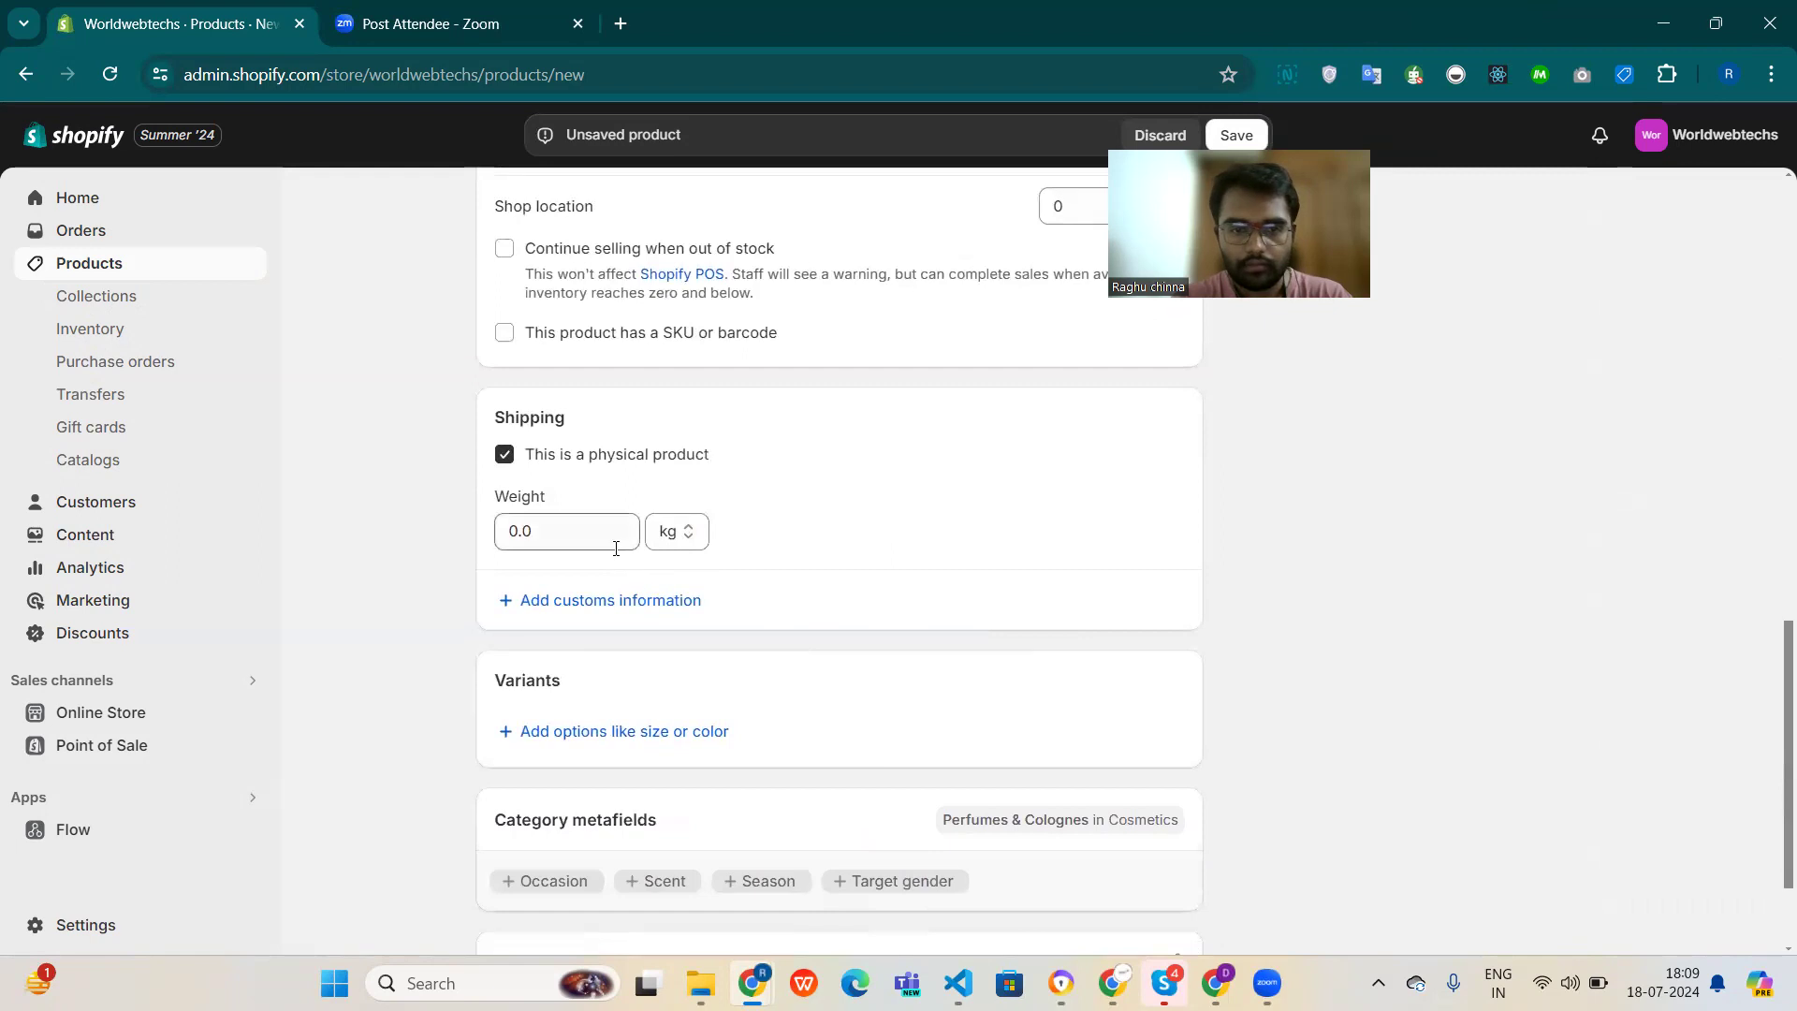
click(674, 535)
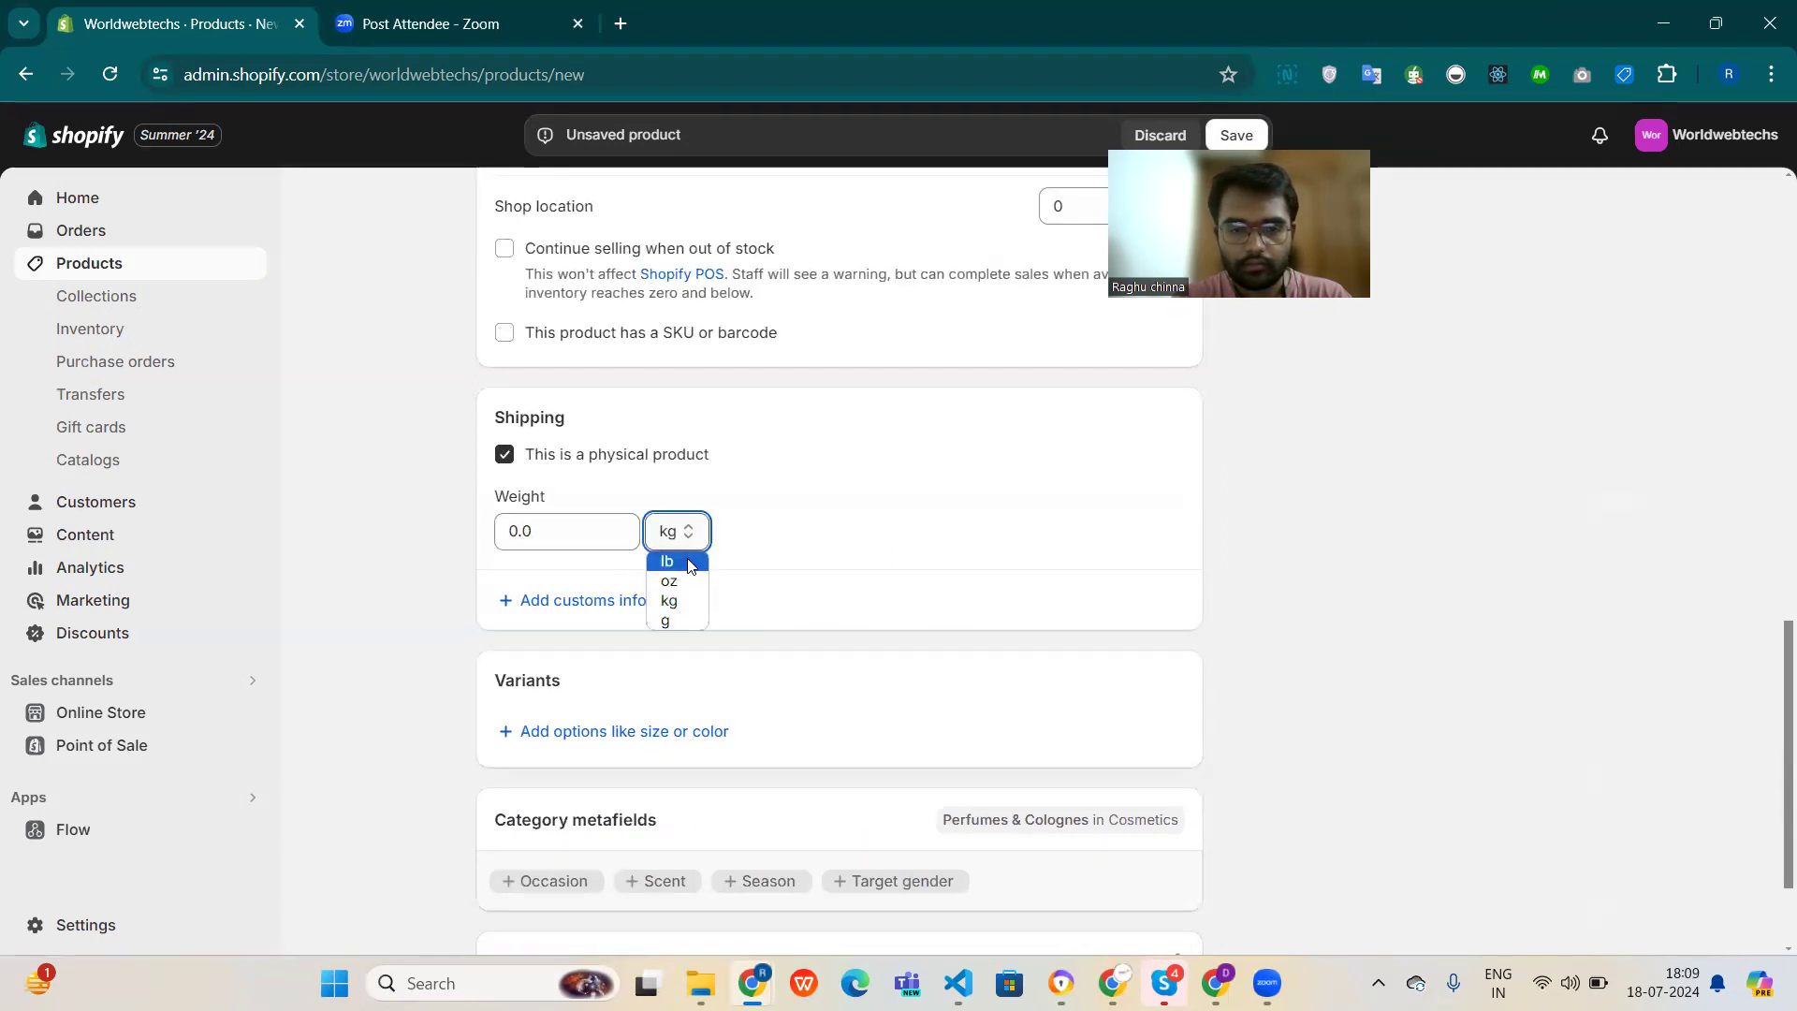
click(682, 619)
click(577, 534)
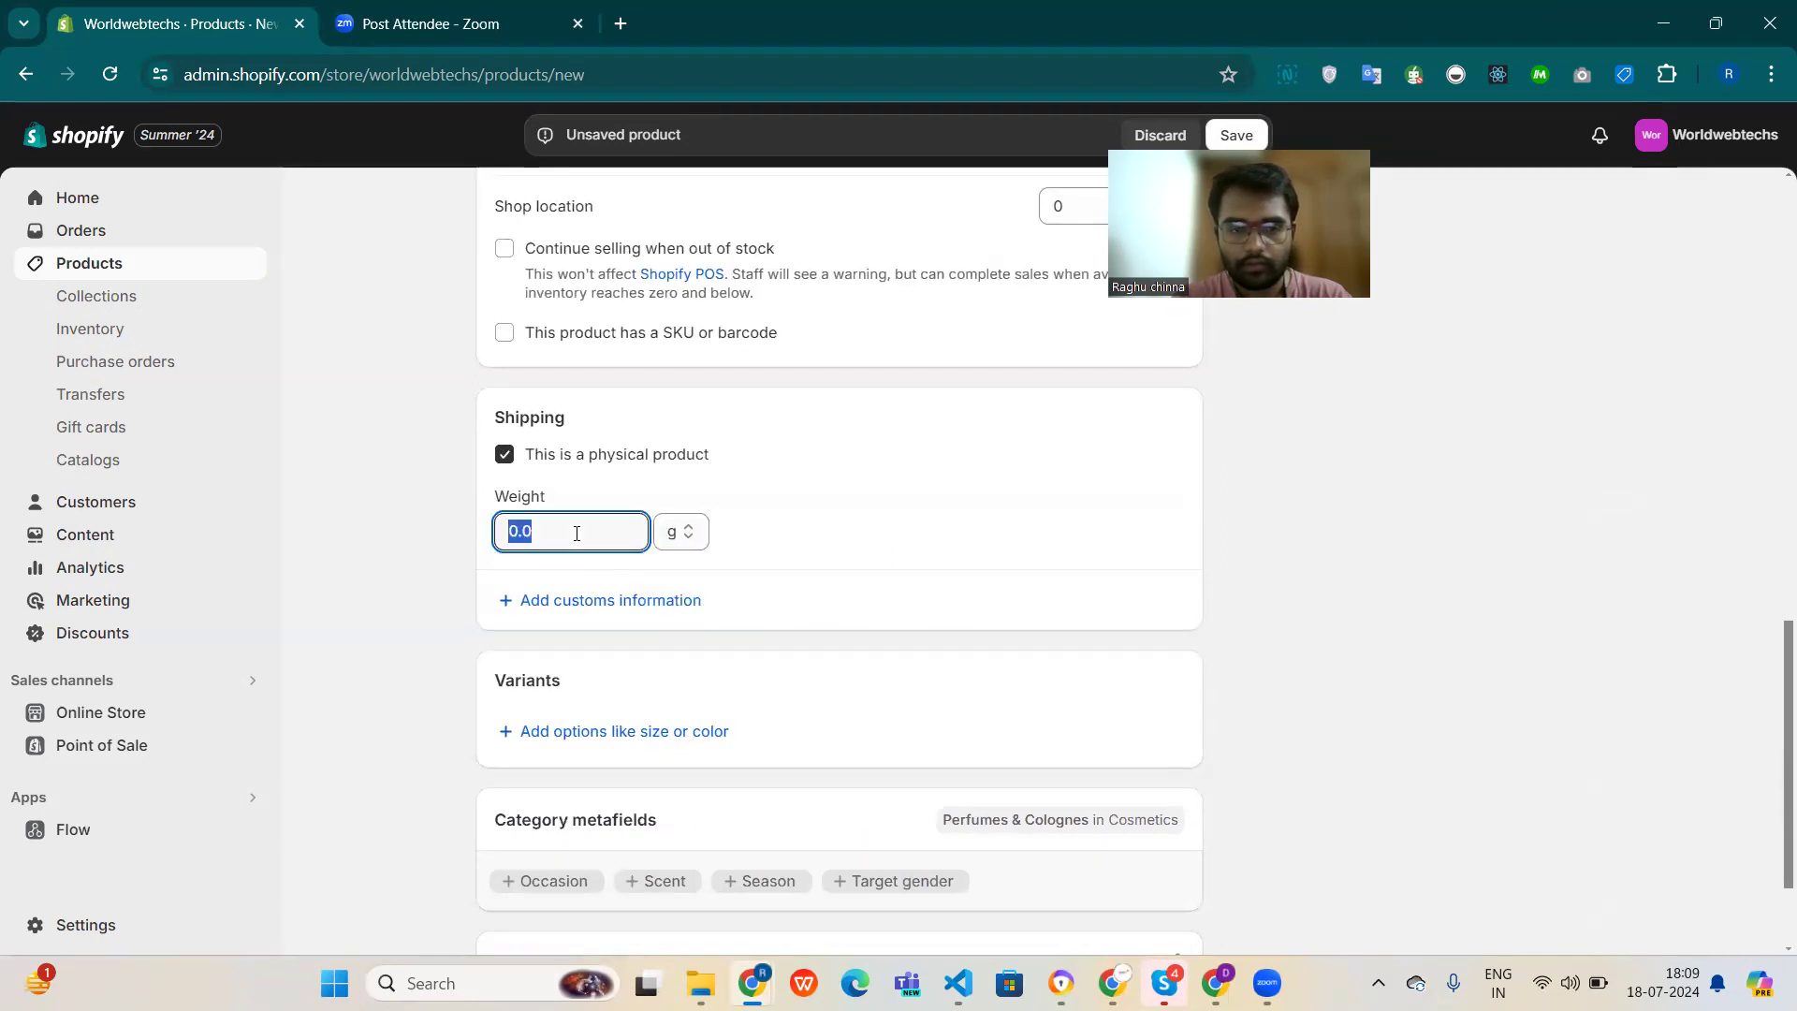
text(20)
scroll(878, 638, down, 1)
scroll(878, 640, up, 6)
scroll(1544, 555, up, 7)
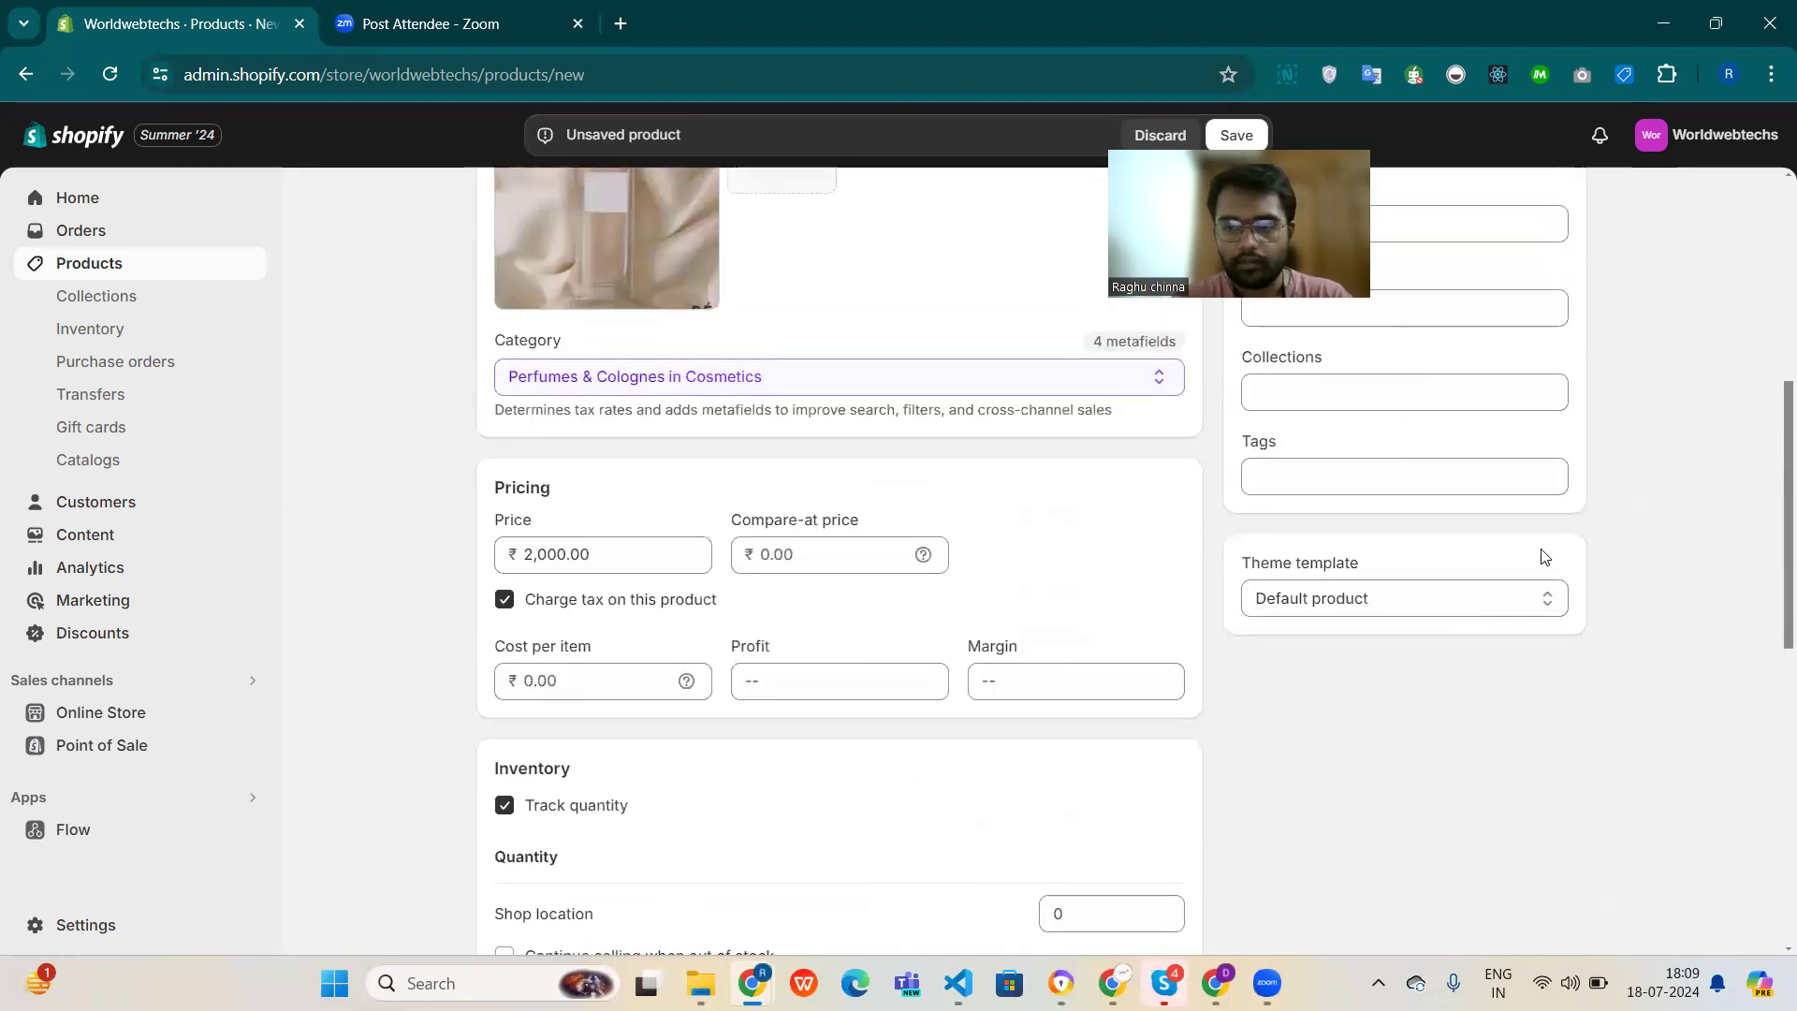
Save the new Perfume product.
scroll(1675, 576, down, 7)
scroll(1666, 586, down, 8)
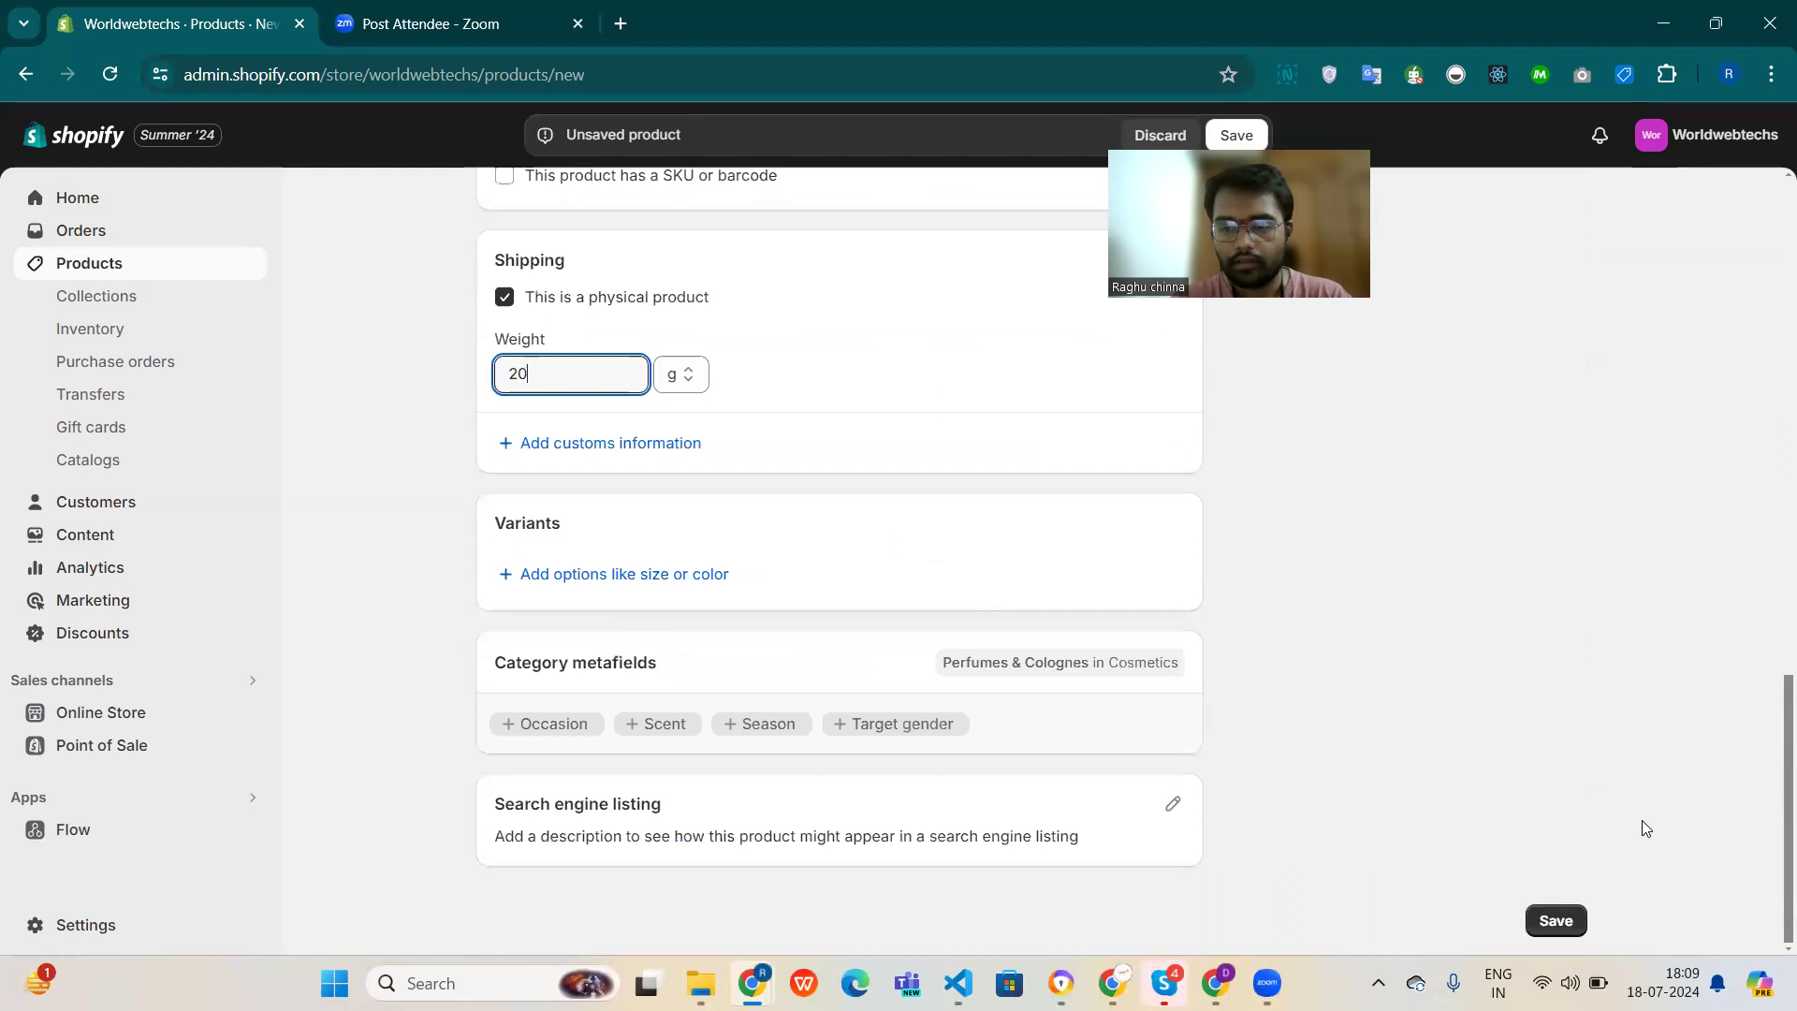
click(1558, 920)
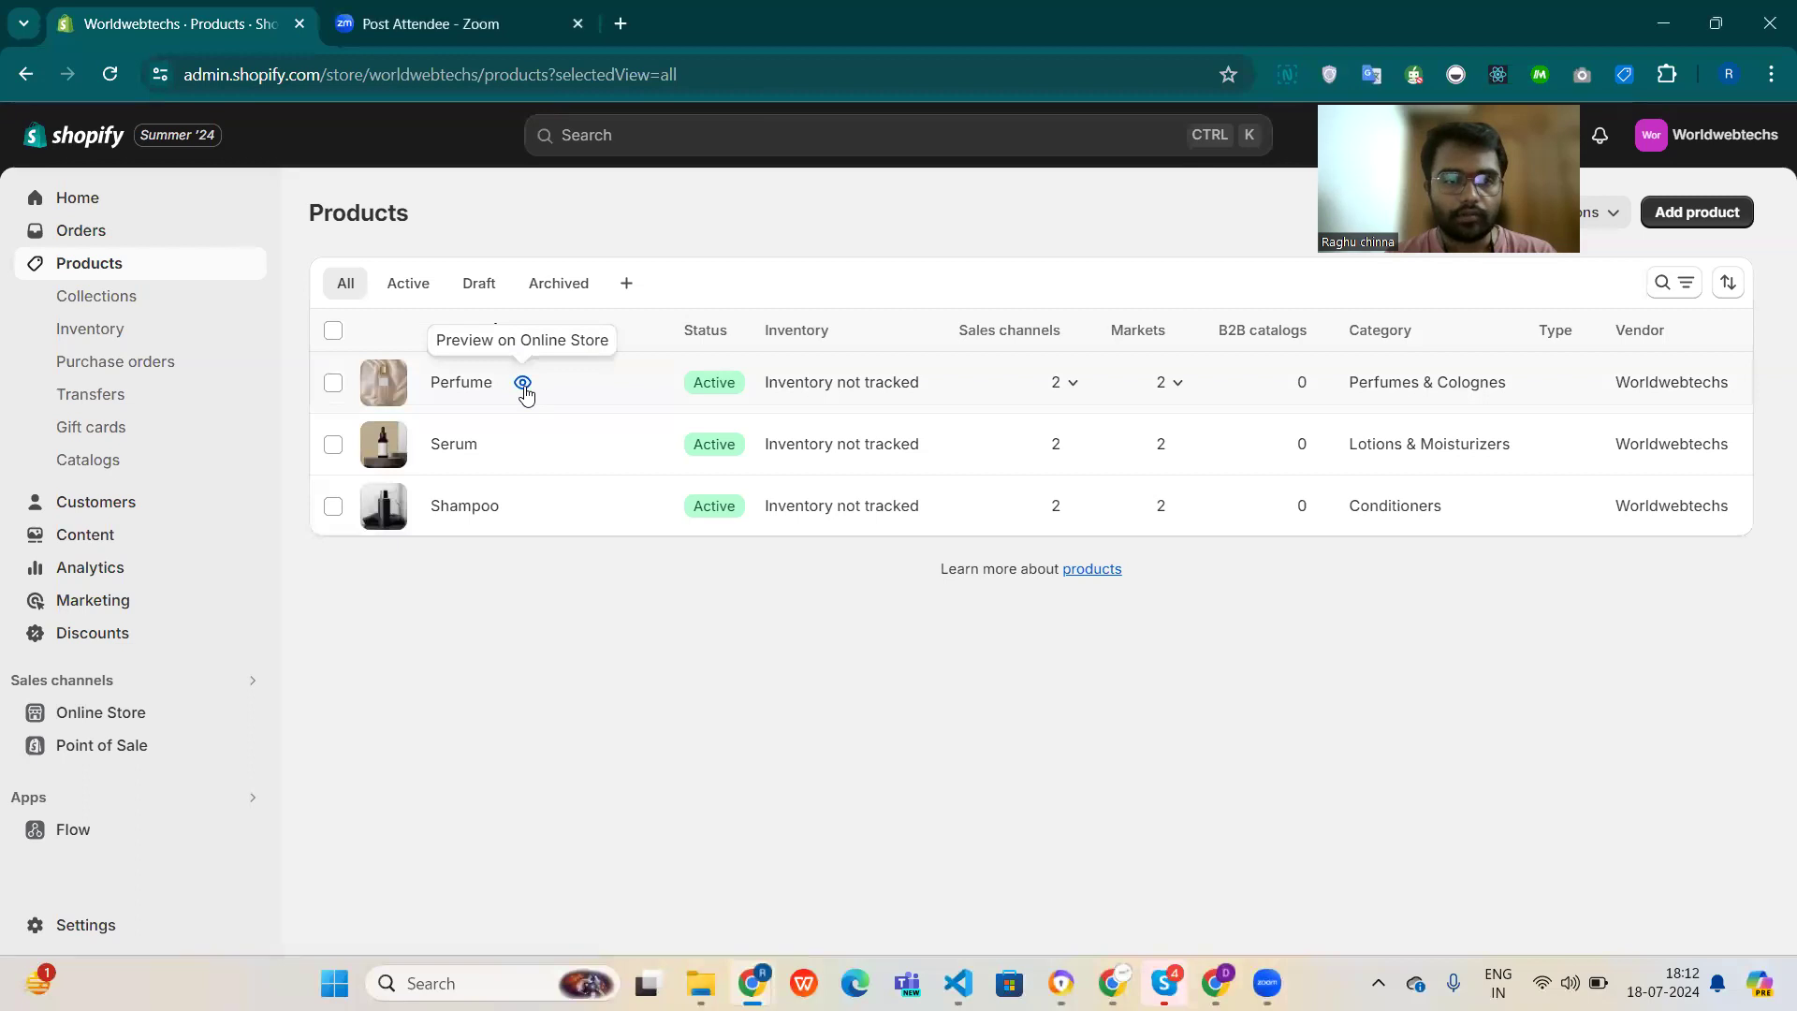
Preview the Perfume product on the online store, look over its page, and close the preview.
click(522, 383)
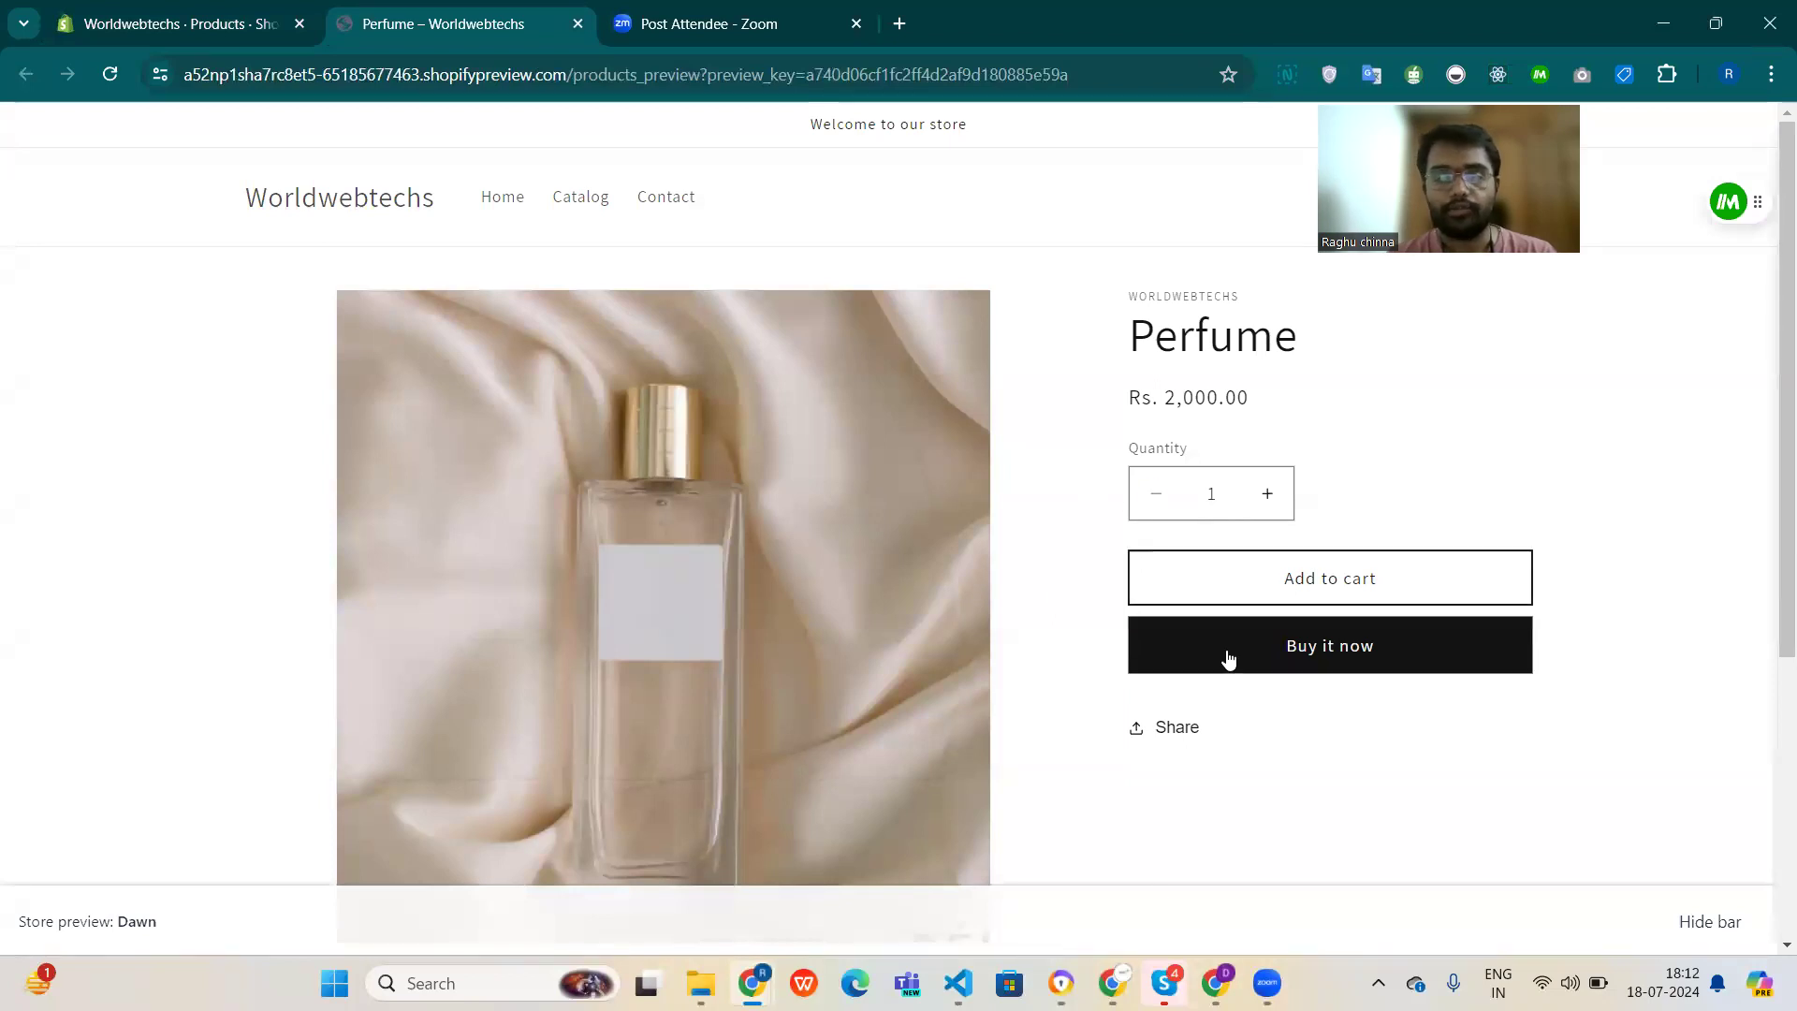
scroll(993, 690, down, 3)
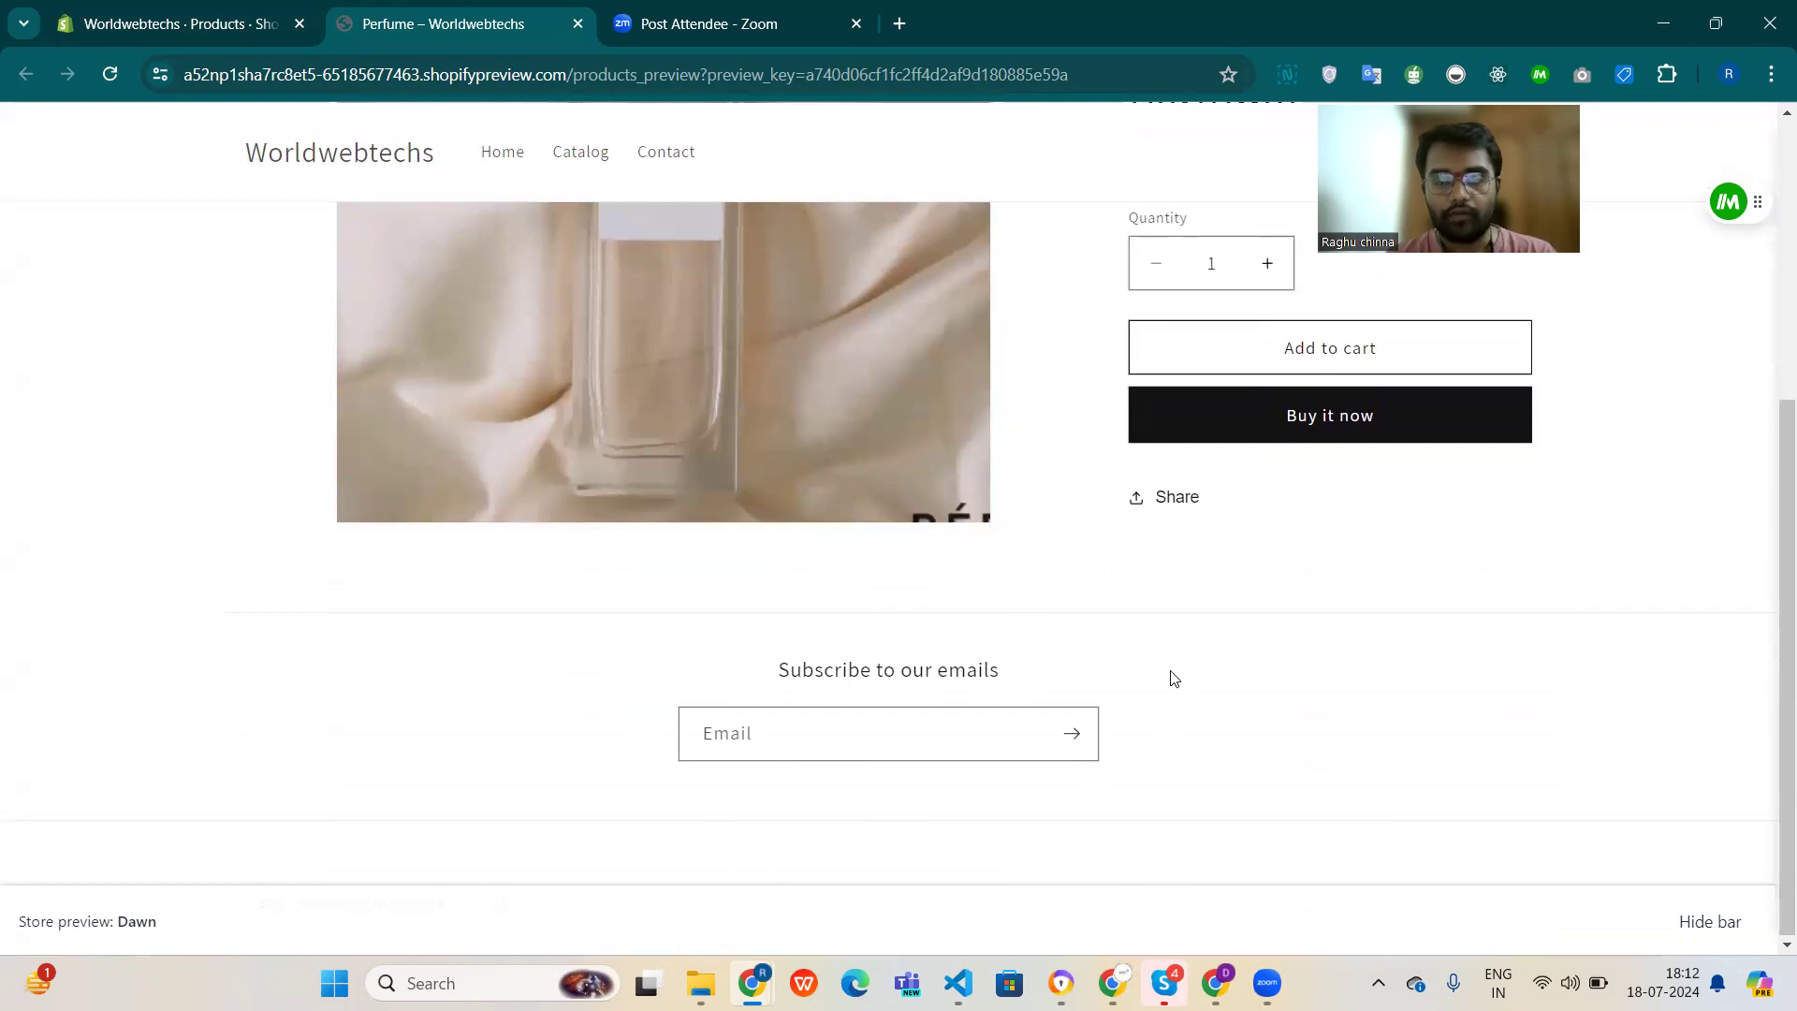
scroll(1173, 678, up, 3)
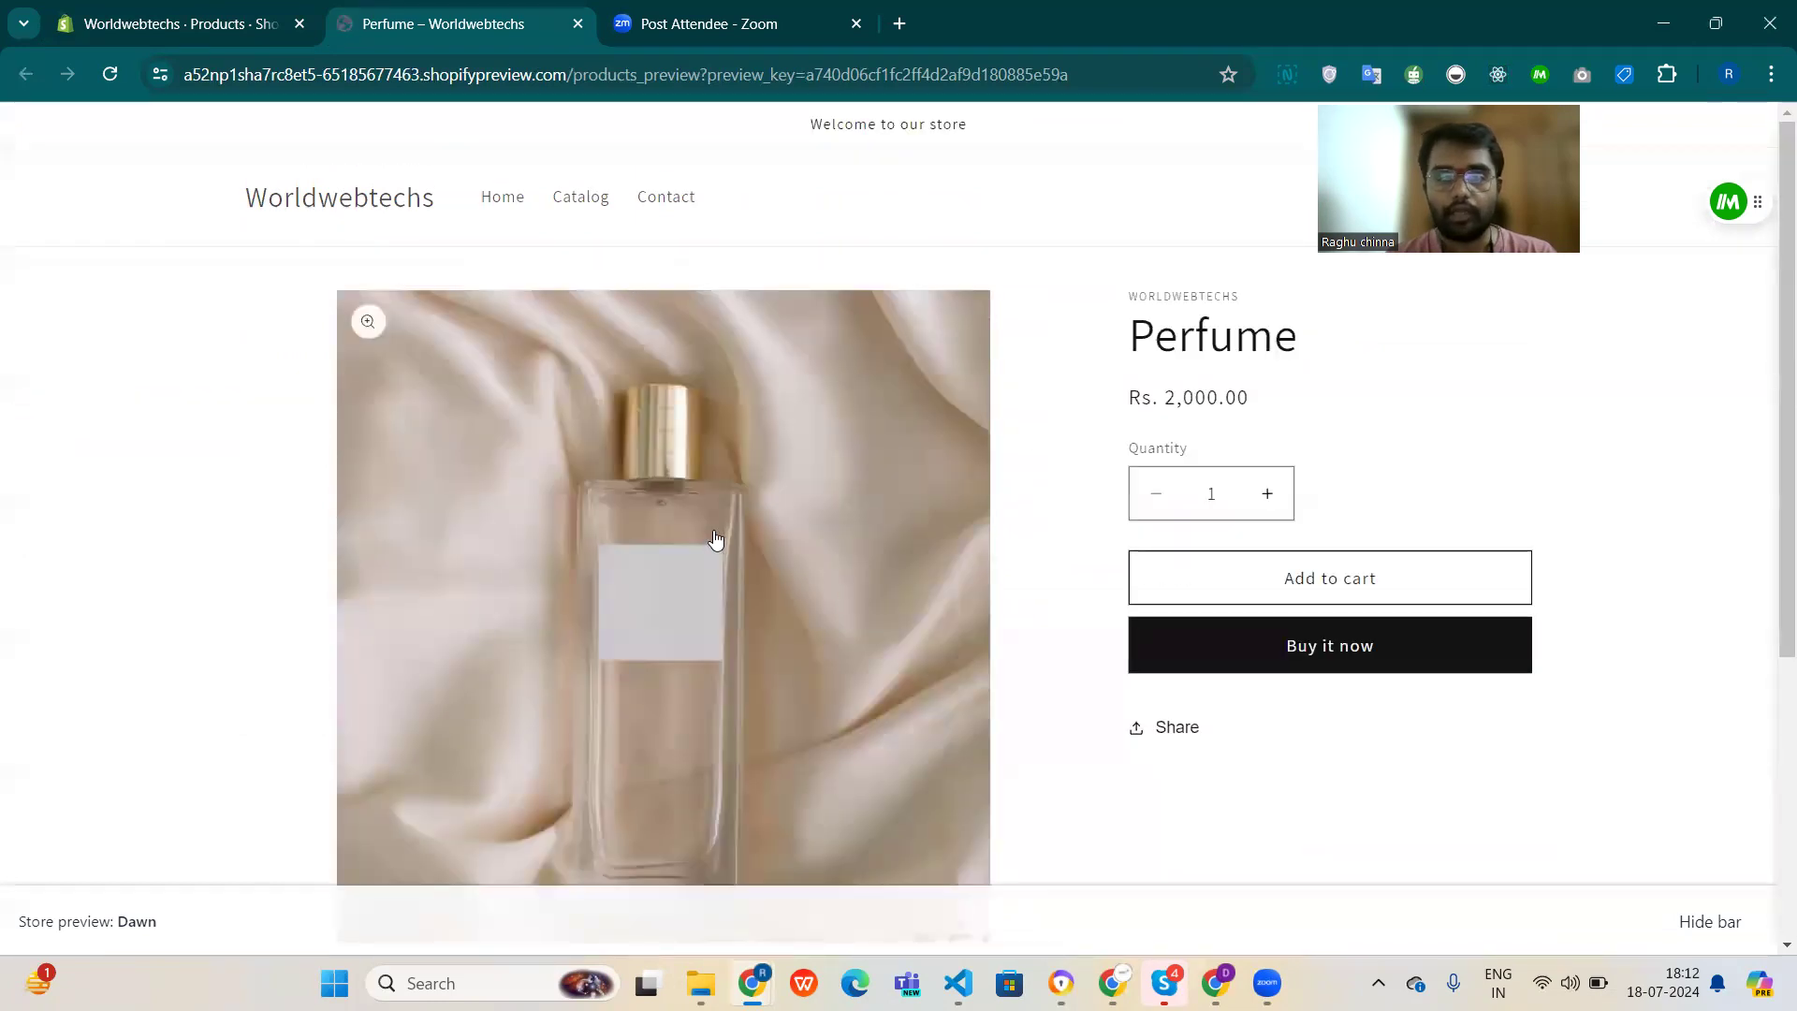
scroll(716, 540, down, 3)
scroll(714, 537, up, 3)
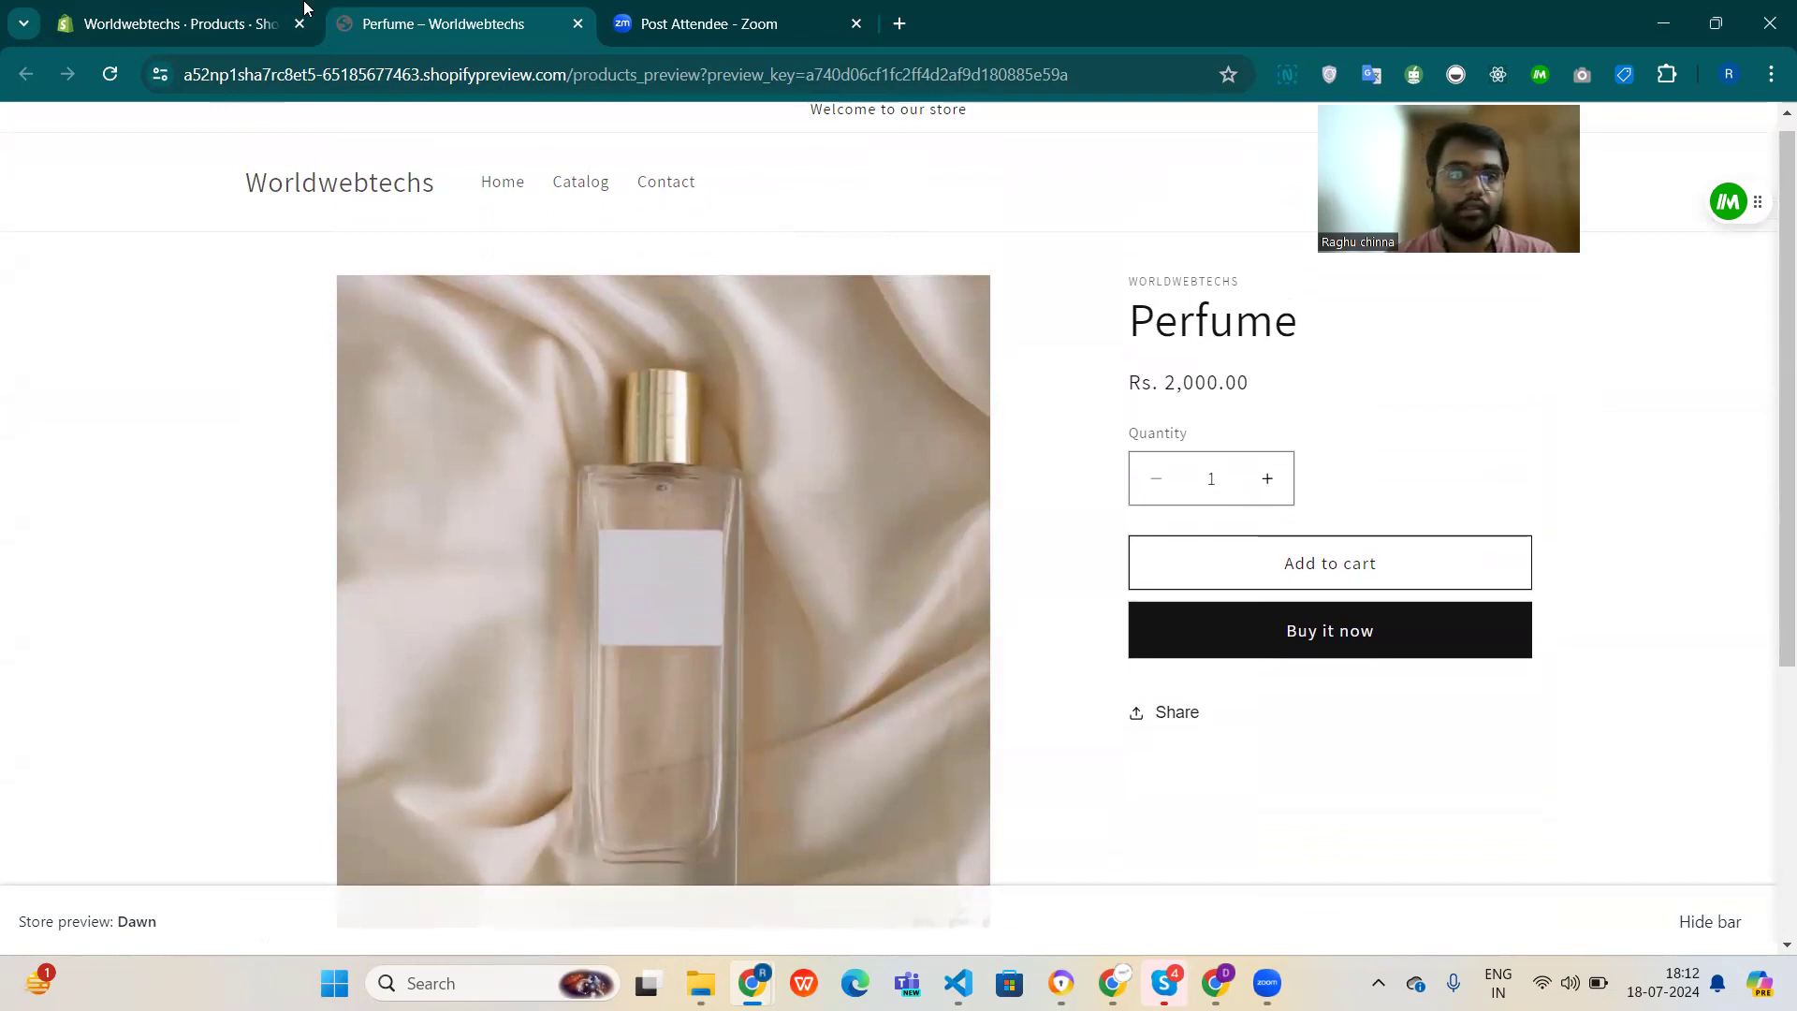
key(ctrl+w)
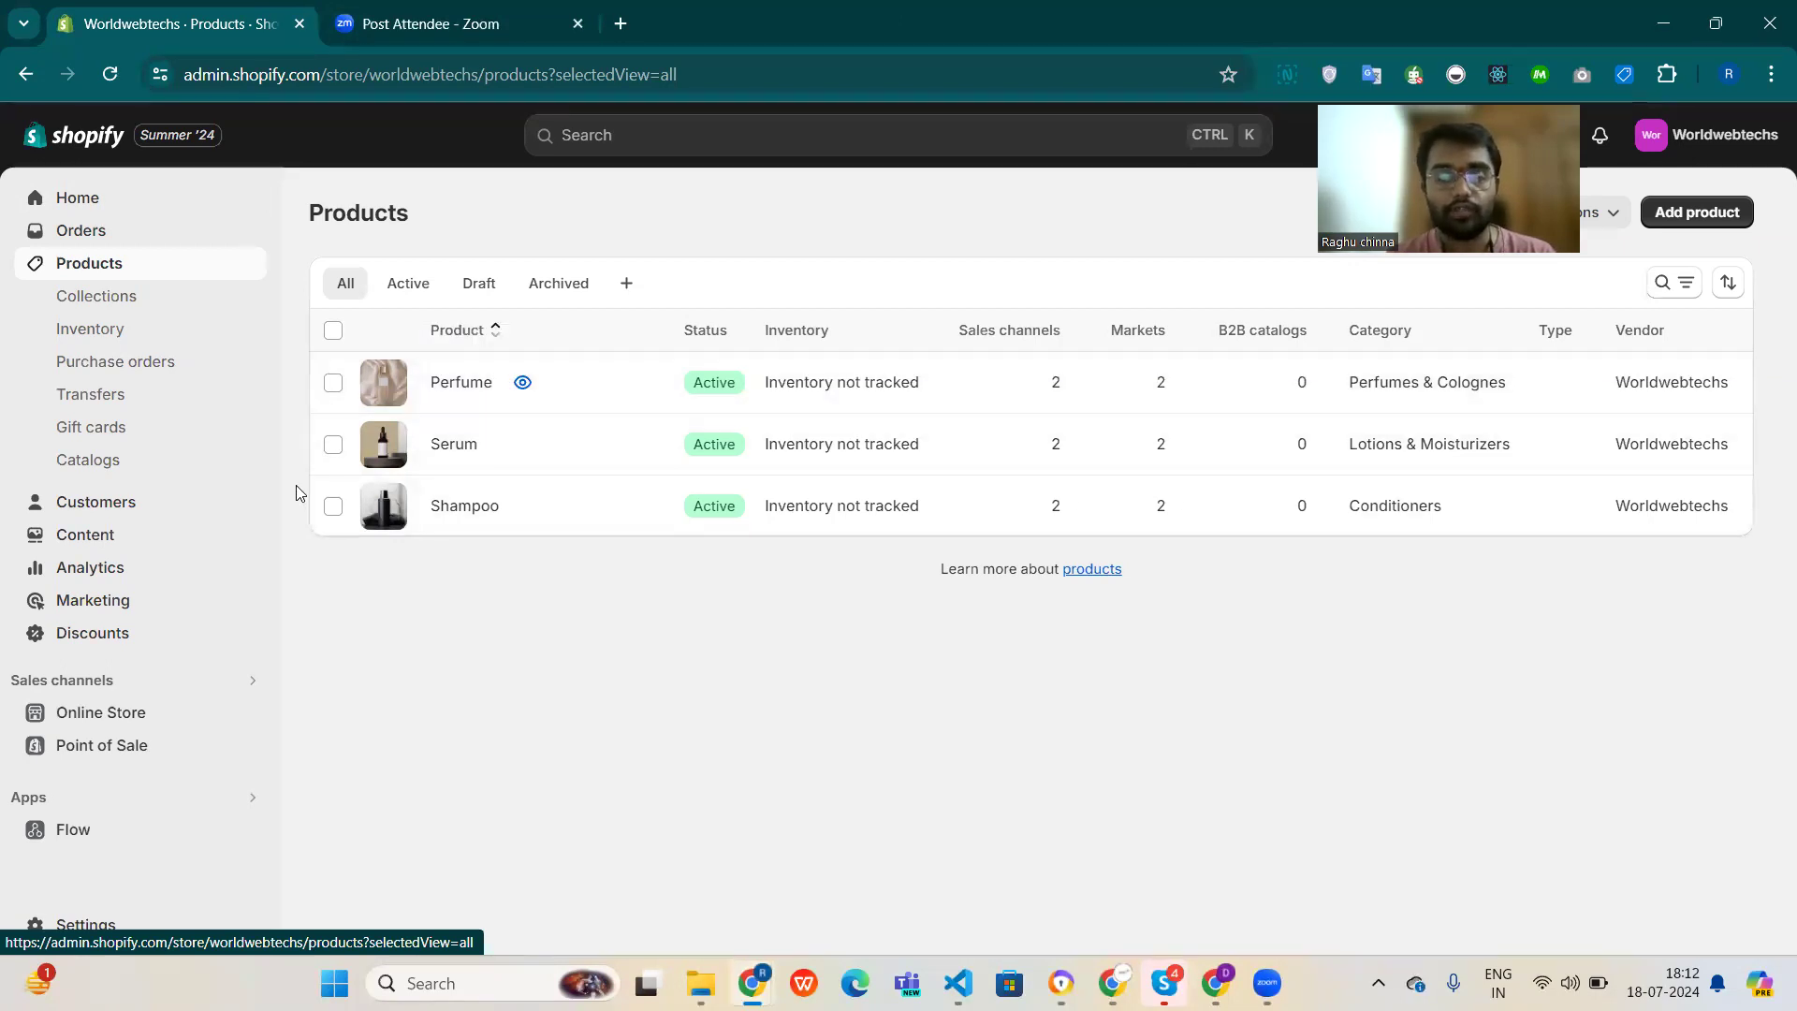
Review the store's Analytics and Marketing dashboards, including the Live View of current visitors and sales.
click(100, 567)
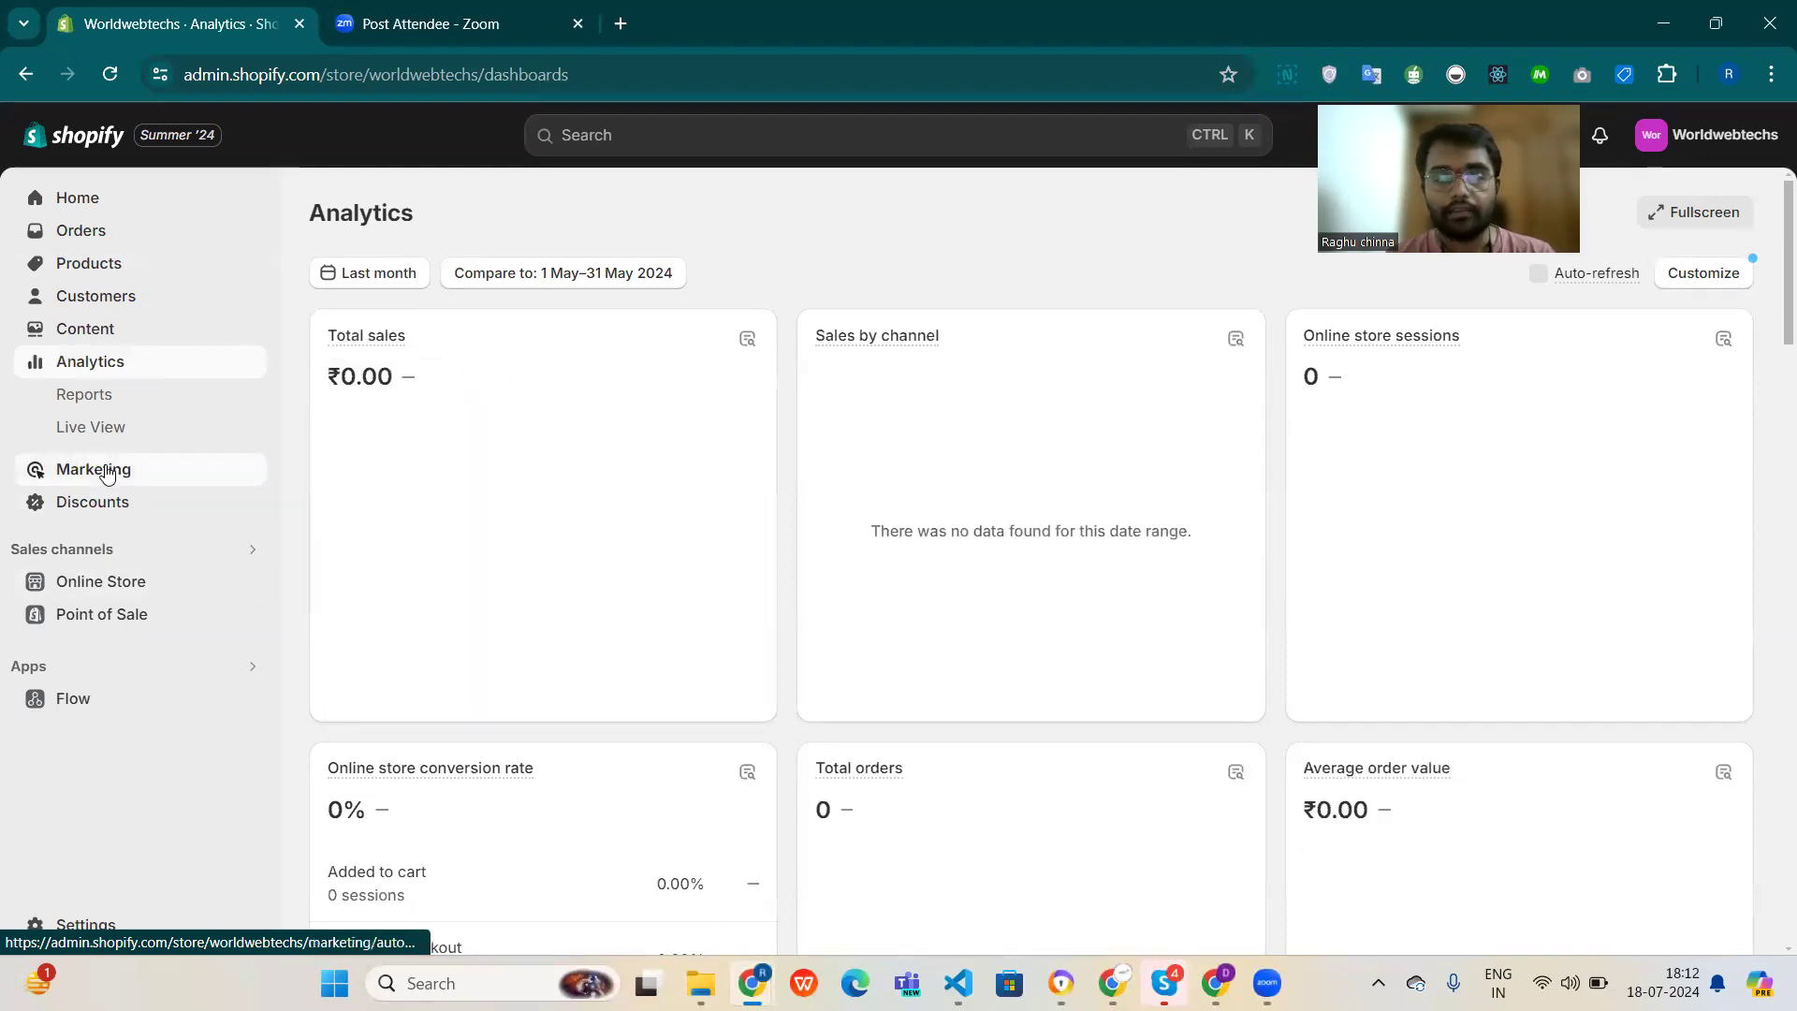
click(108, 472)
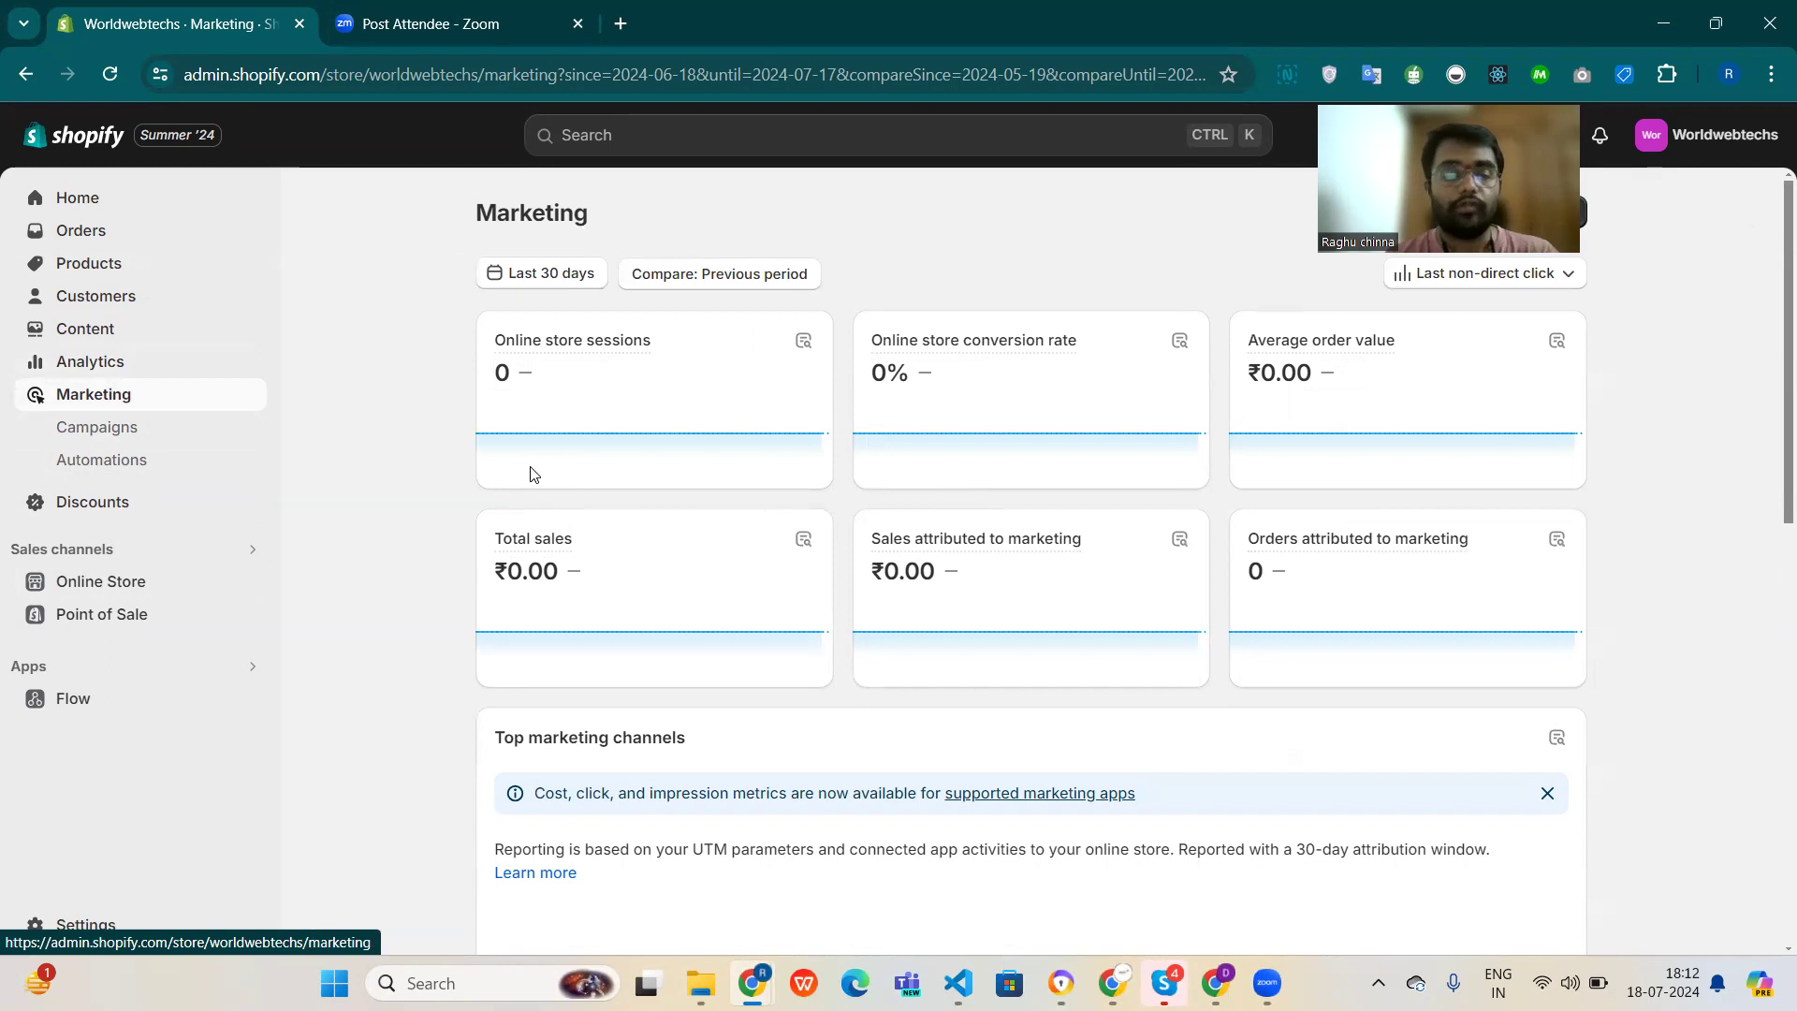
click(122, 365)
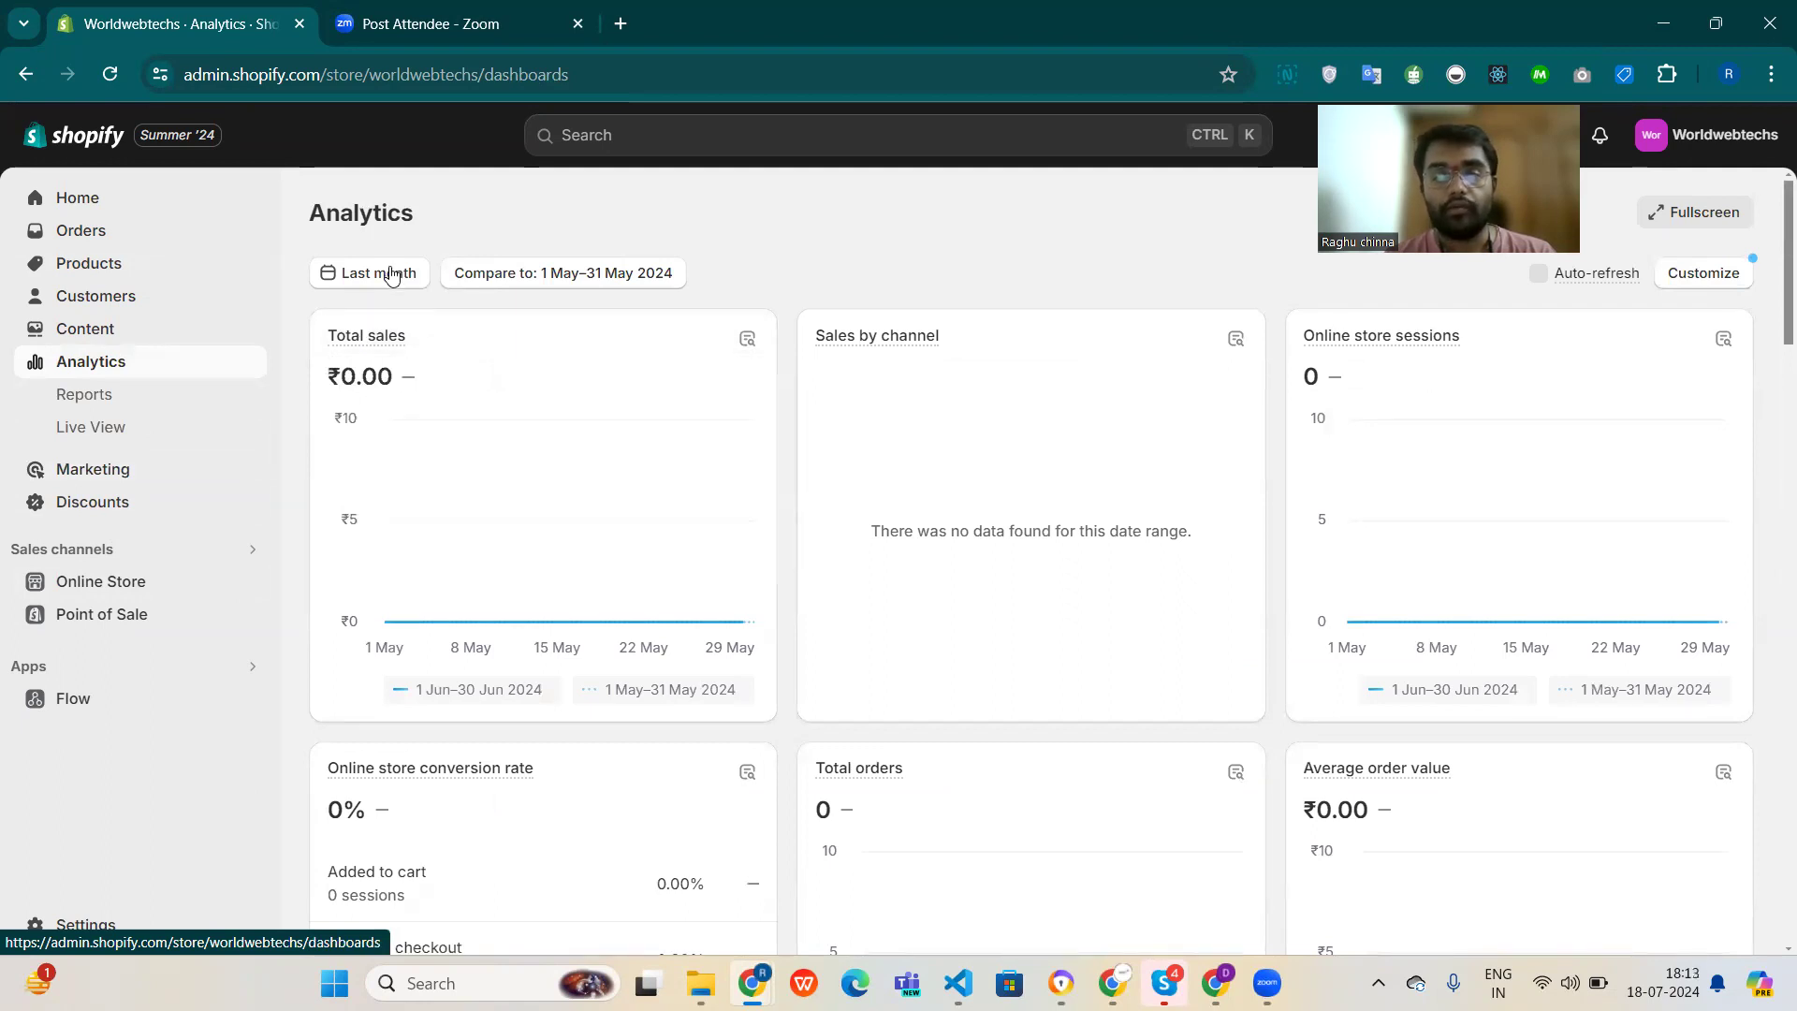
click(112, 430)
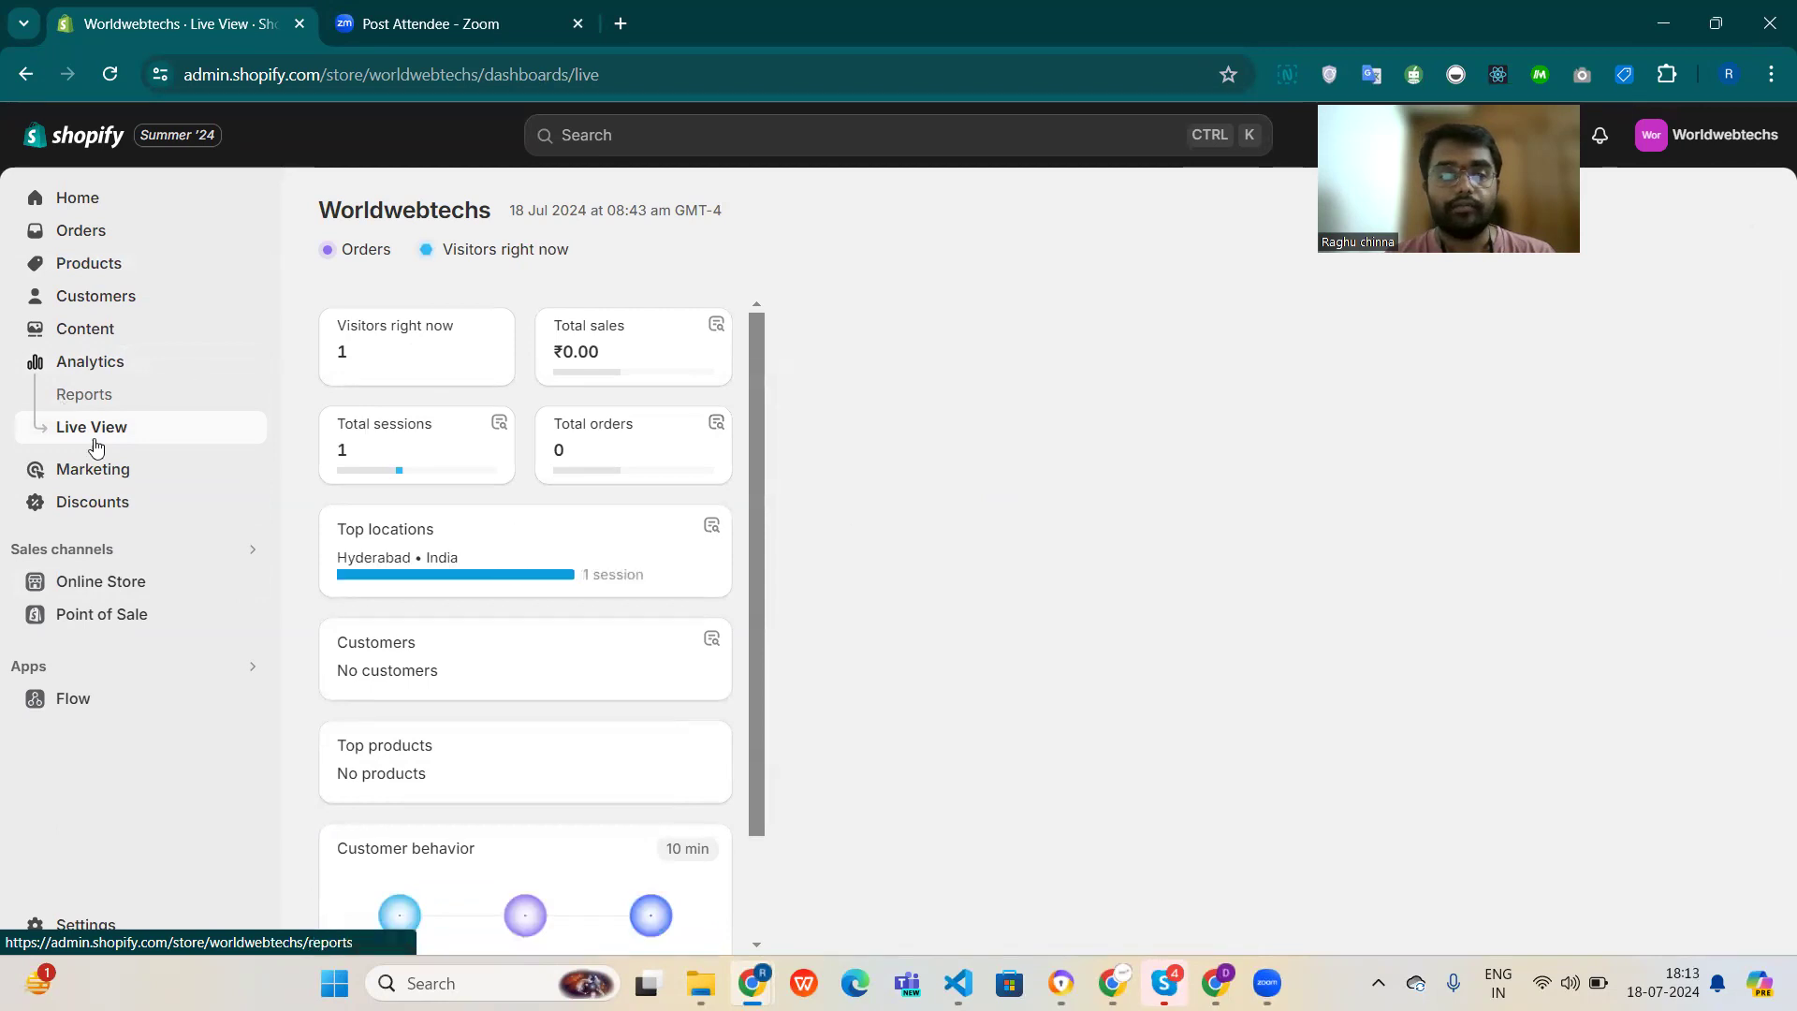
Look over the store's Customers, Orders and Discounts pages.
click(91, 300)
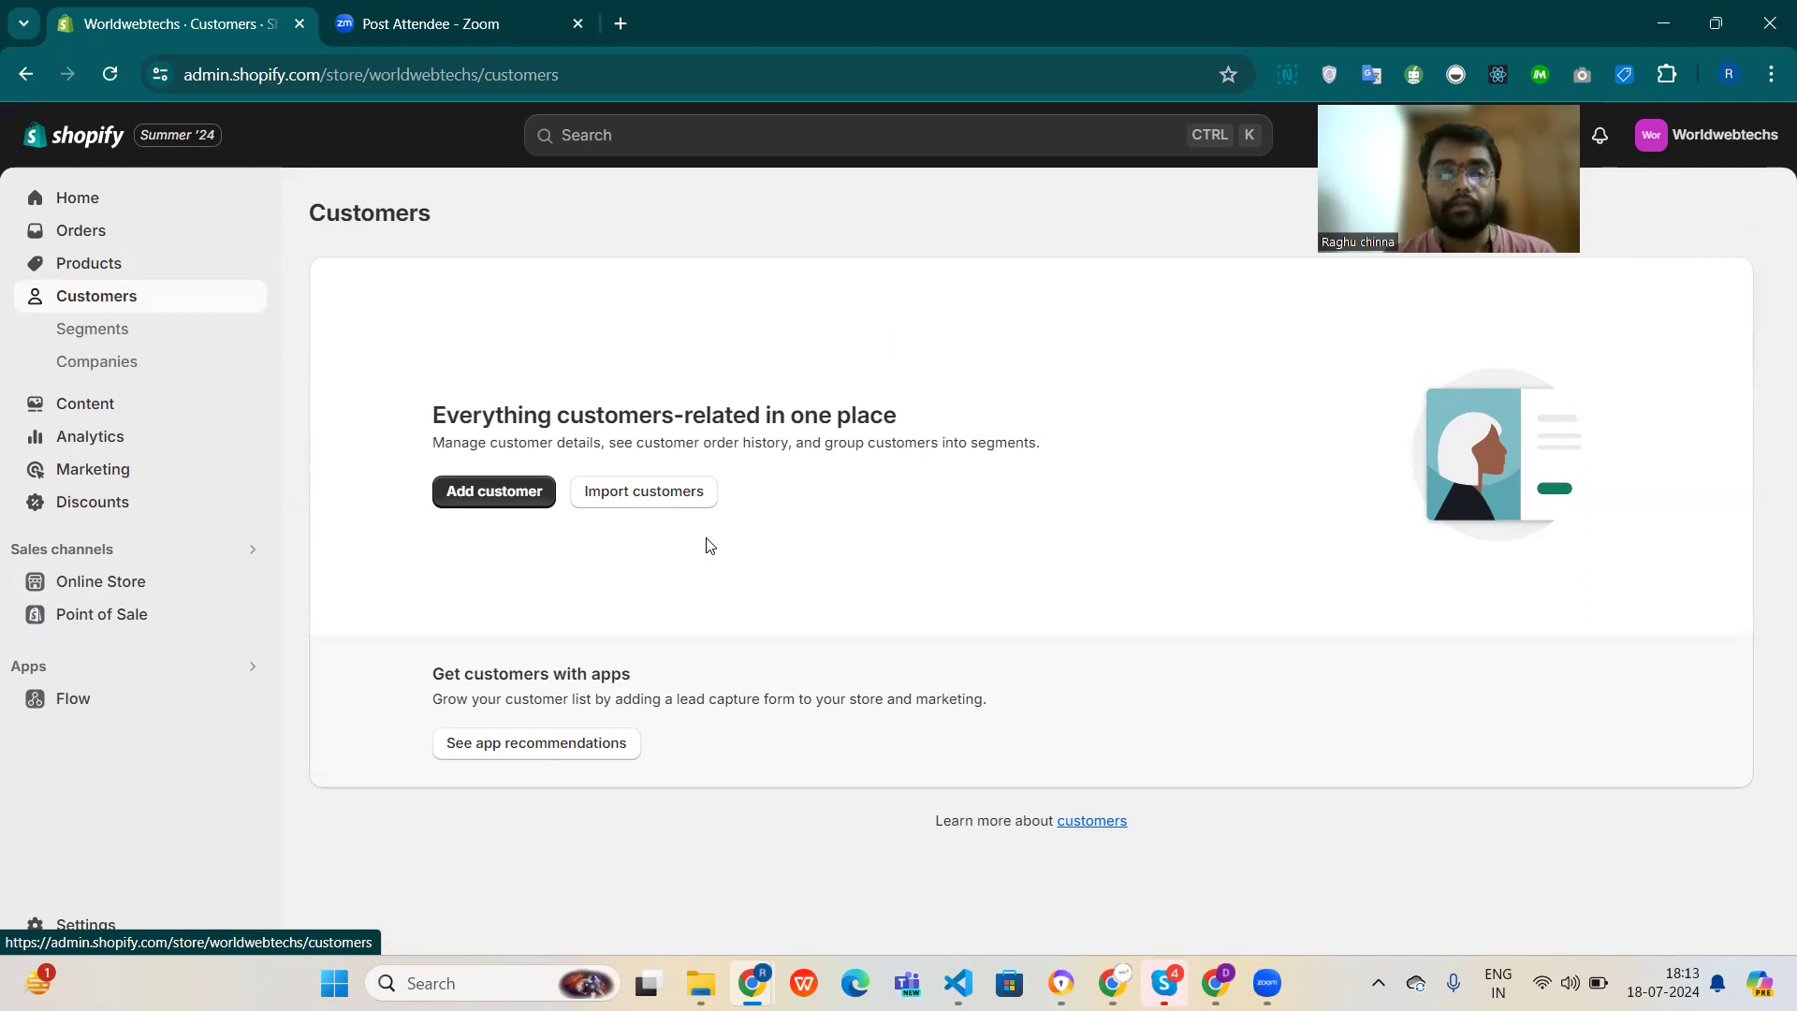
click(89, 232)
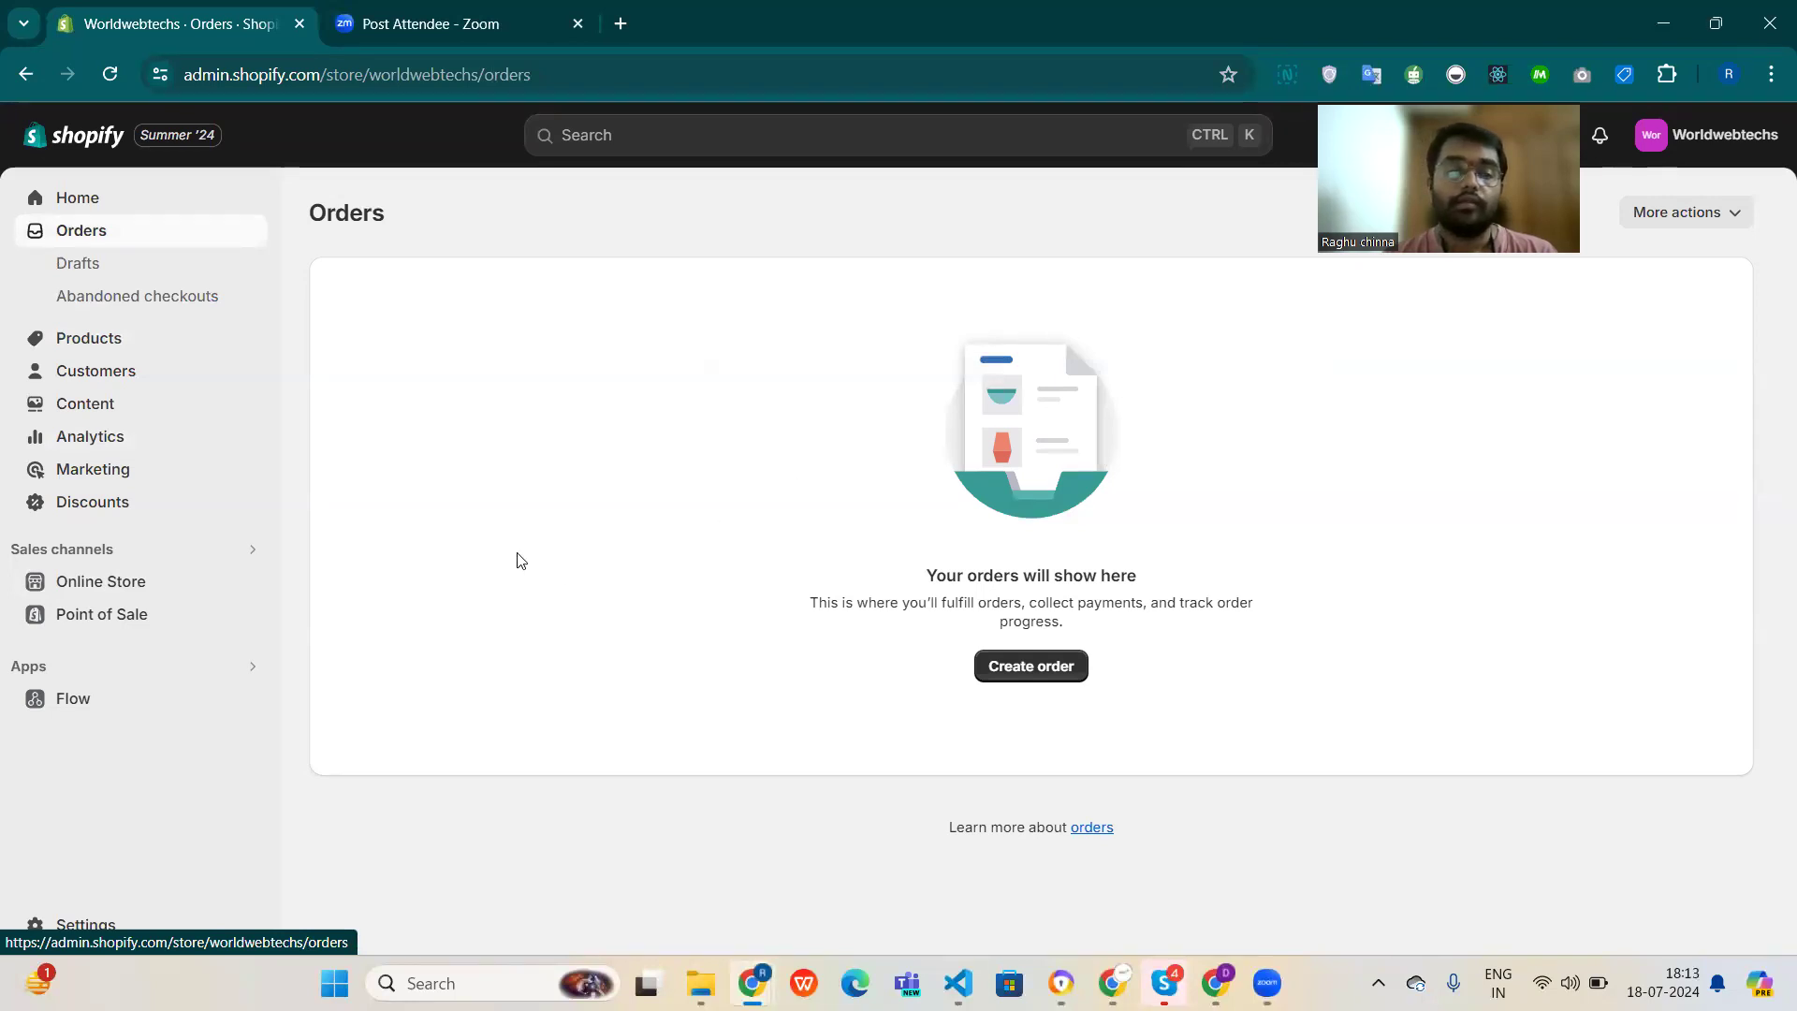
click(91, 502)
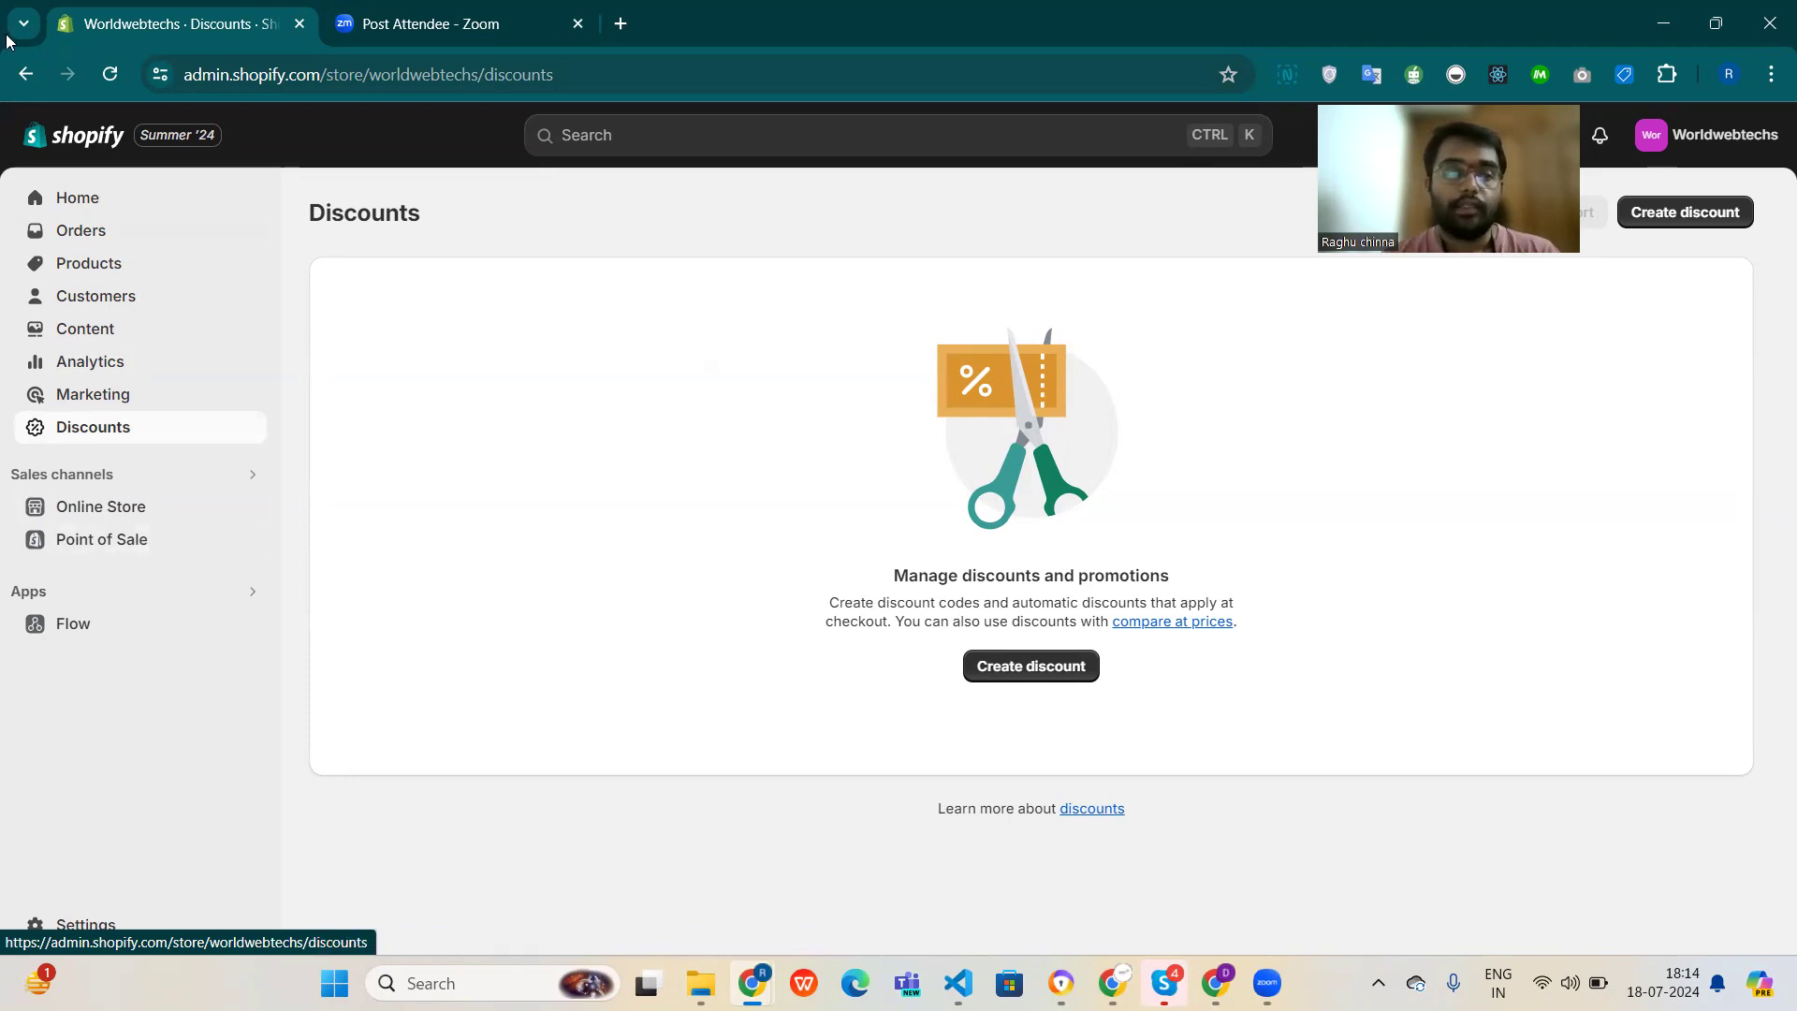
Check the setup guide on the store's home page and open the Online Store themes.
click(86, 202)
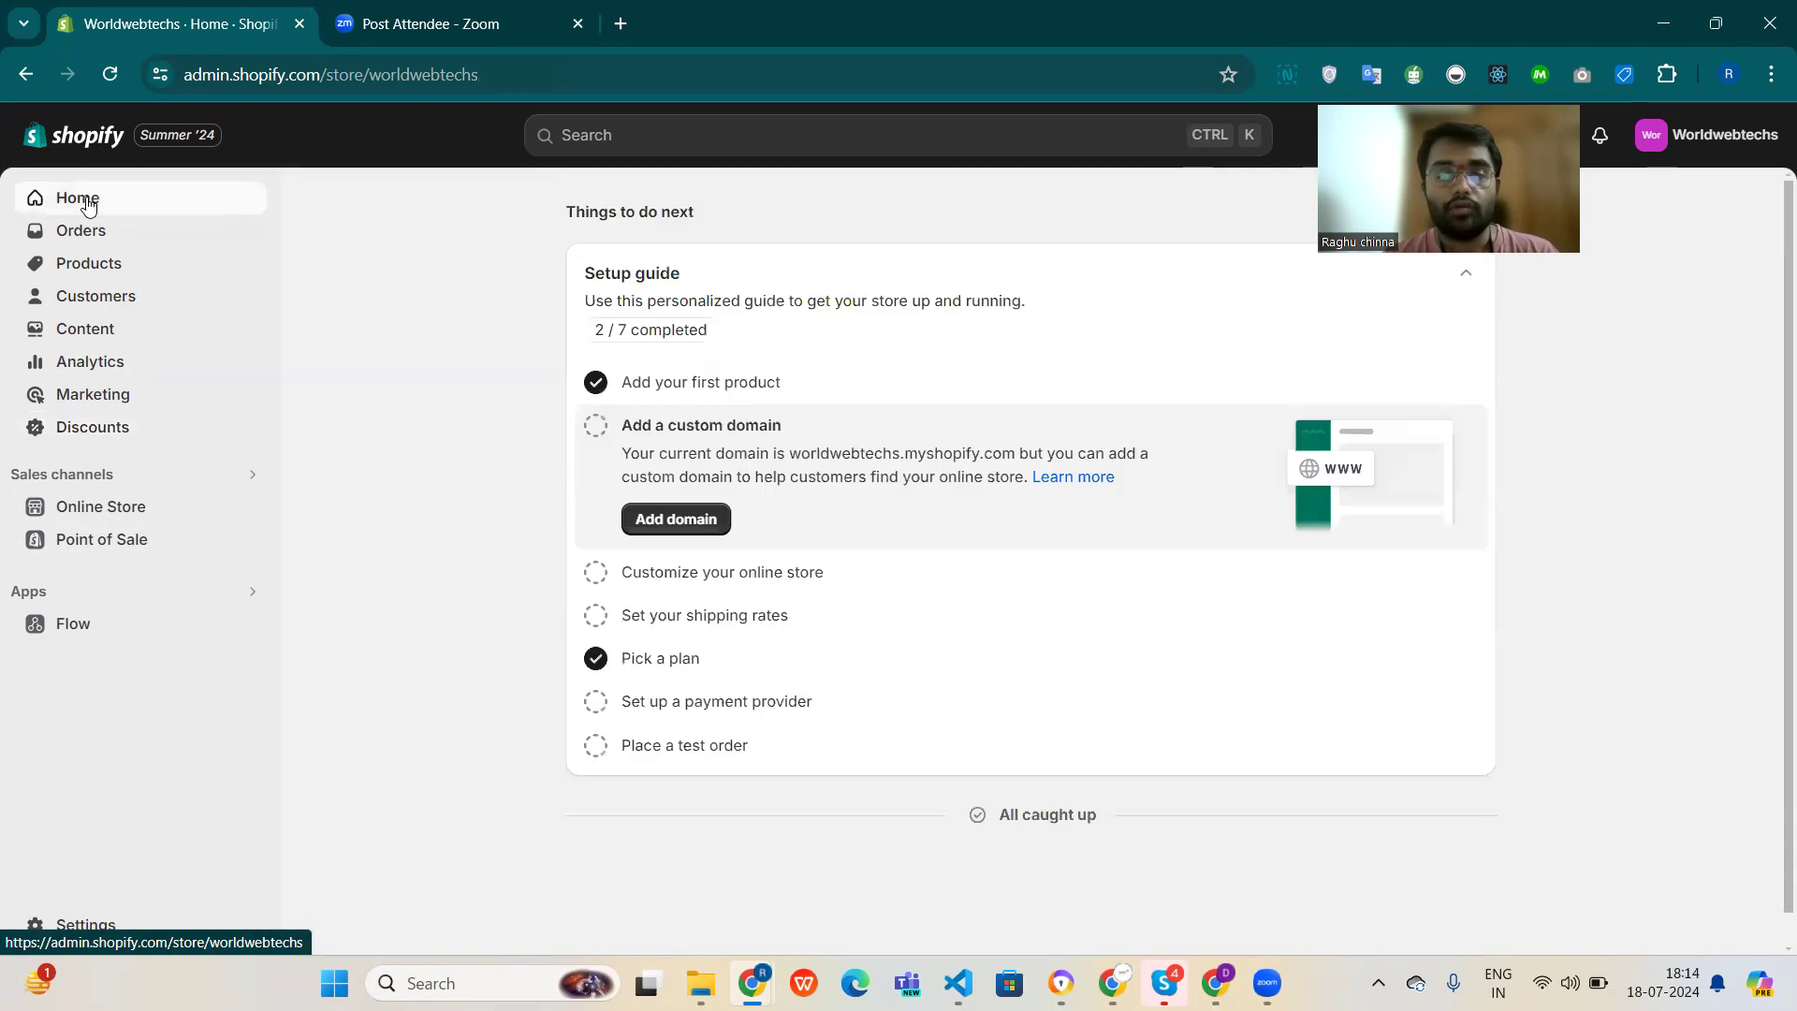
click(150, 513)
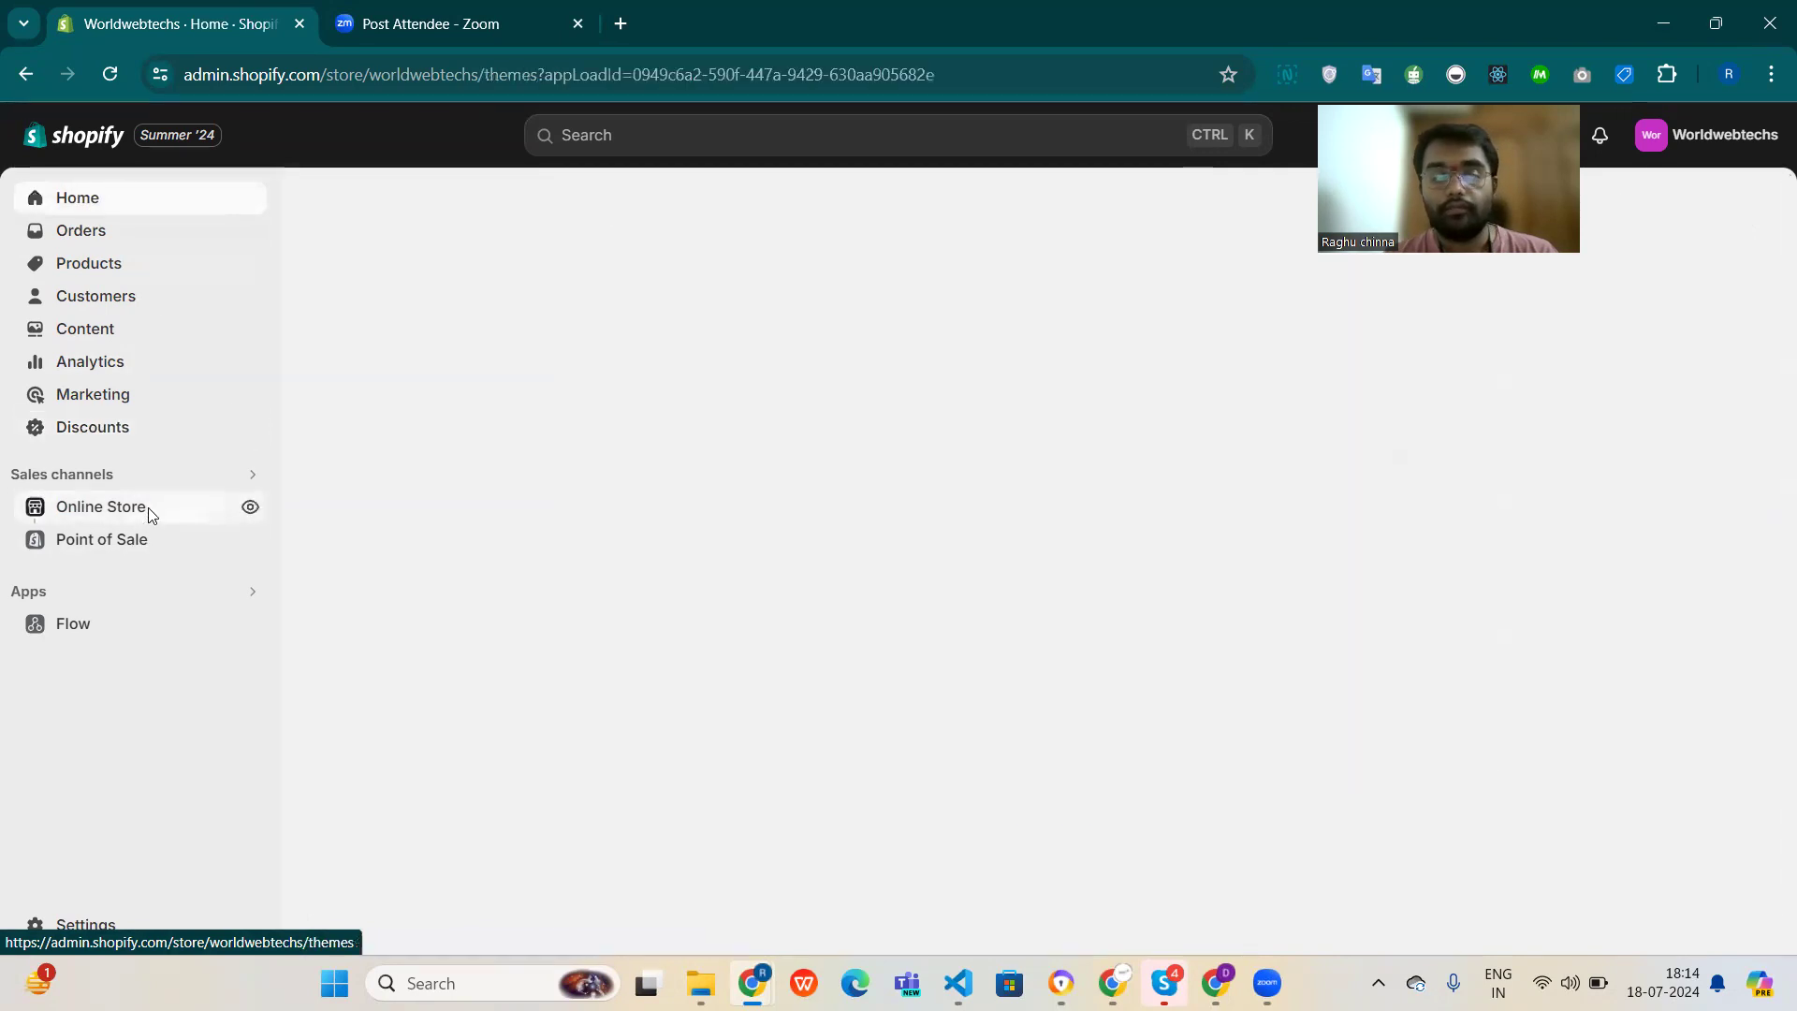